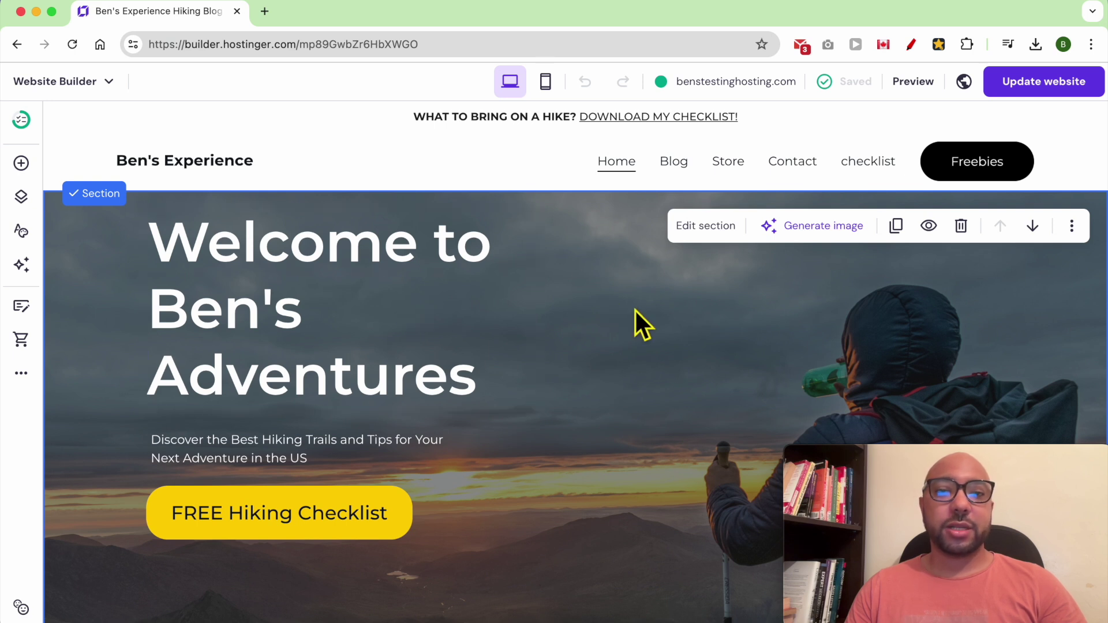
pyautogui.scroll(-2, 635, 309)
pyautogui.scroll(-3, 634, 310)
pyautogui.scroll(-2, 636, 311)
pyautogui.scroll(-1, 643, 317)
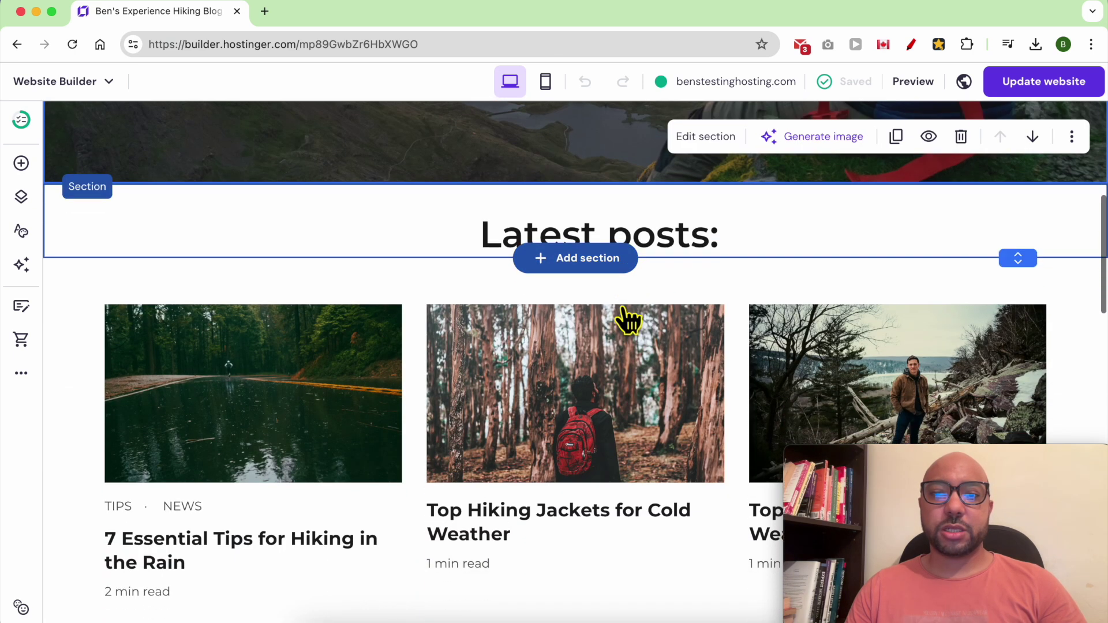
pyautogui.scroll(3, 632, 316)
pyautogui.scroll(-1, 623, 309)
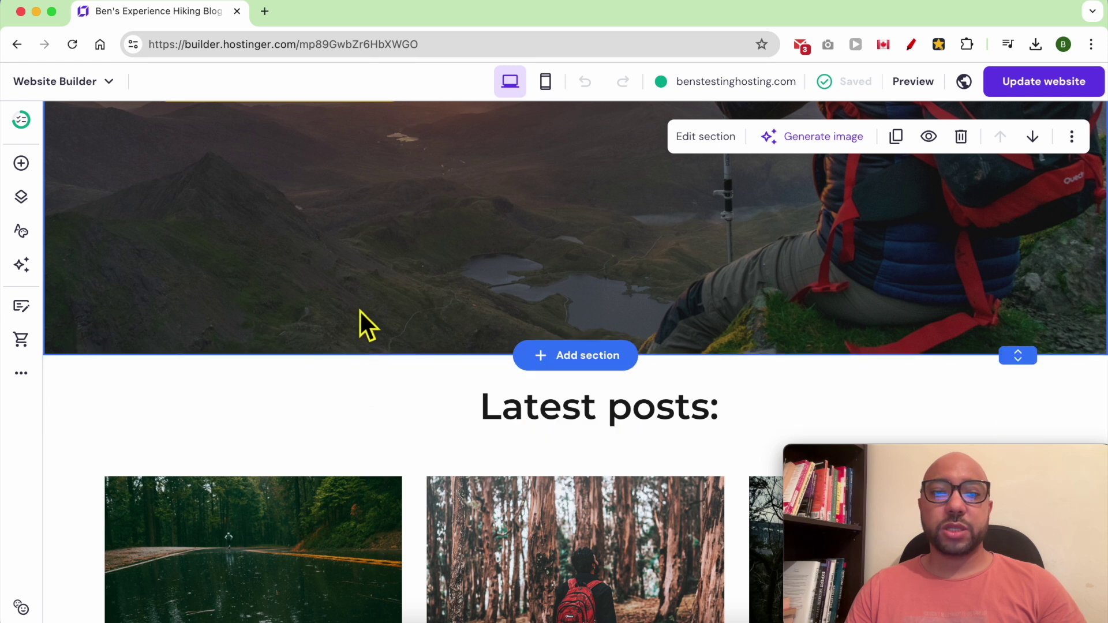
# - Start a new section above Latest posts and browse the Blog, Store, Main, About, Services and Product categories
pyautogui.click(591, 364)
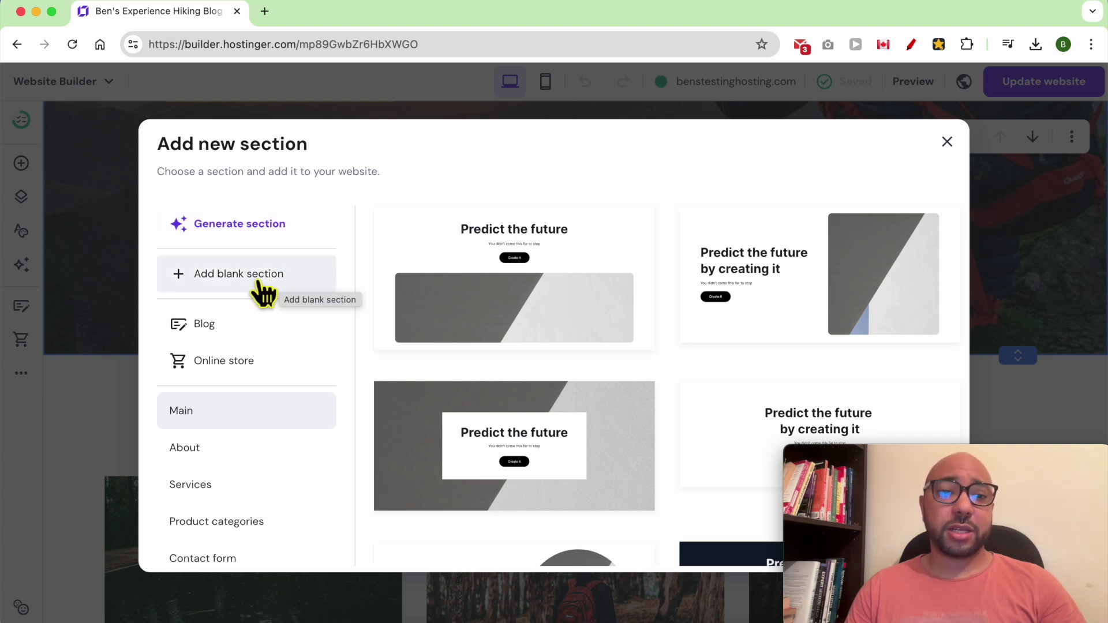
pyautogui.click(262, 343)
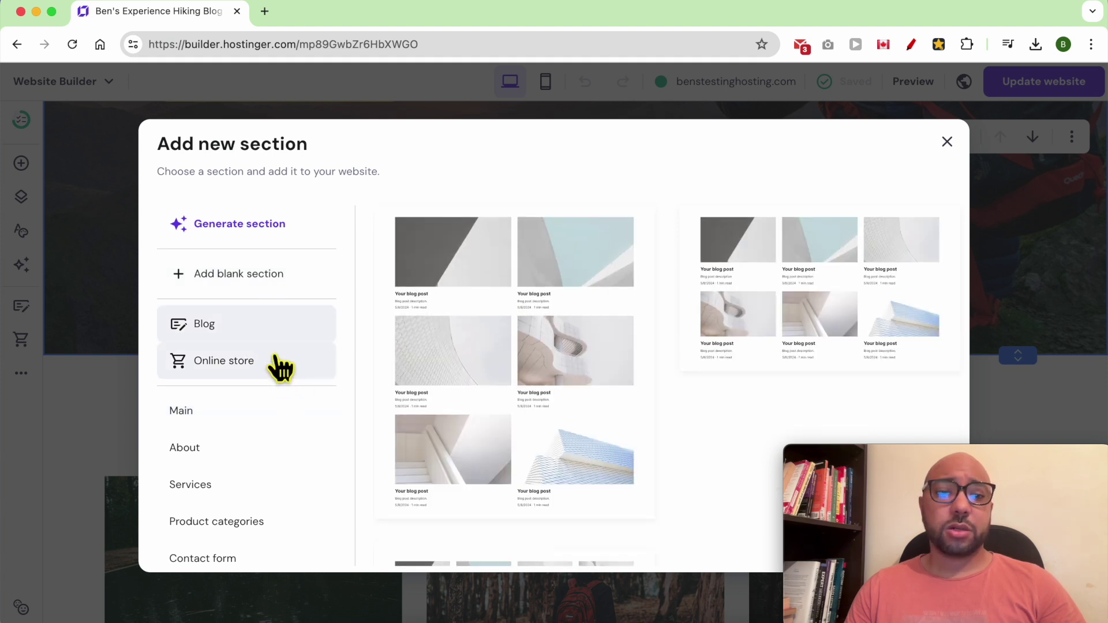
pyautogui.click(281, 366)
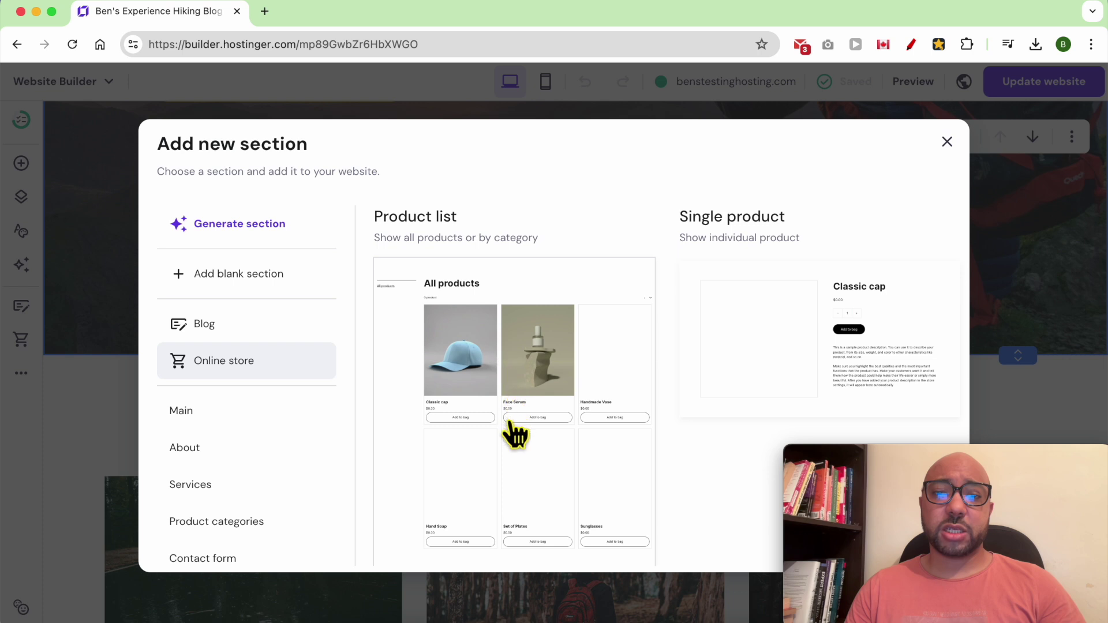
pyautogui.scroll(-1, 249, 387)
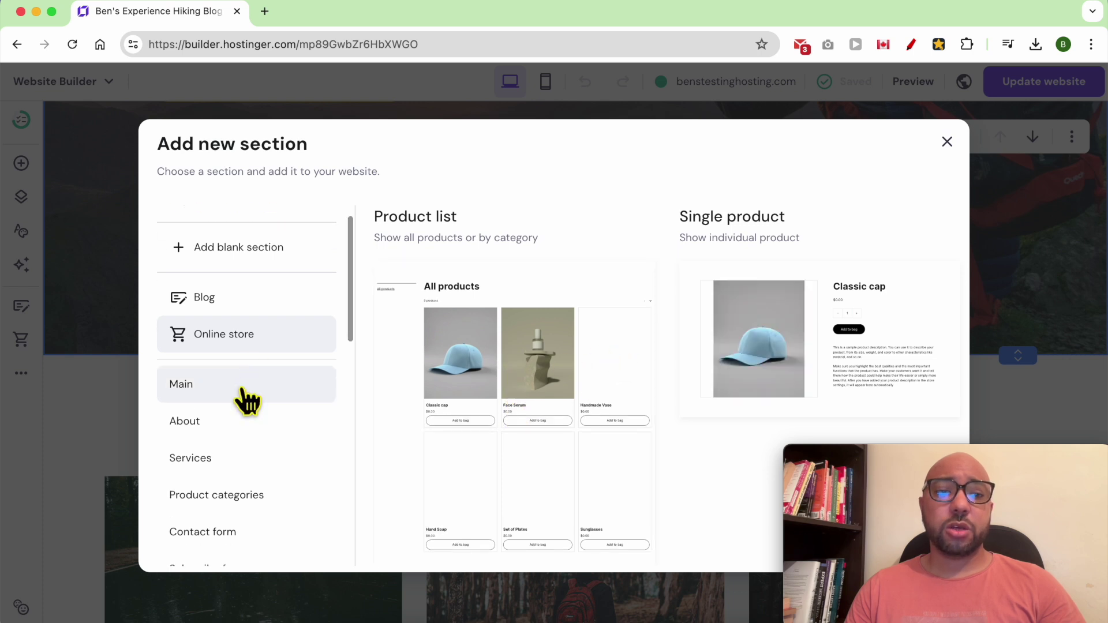
pyautogui.click(247, 390)
pyautogui.scroll(-2, 264, 381)
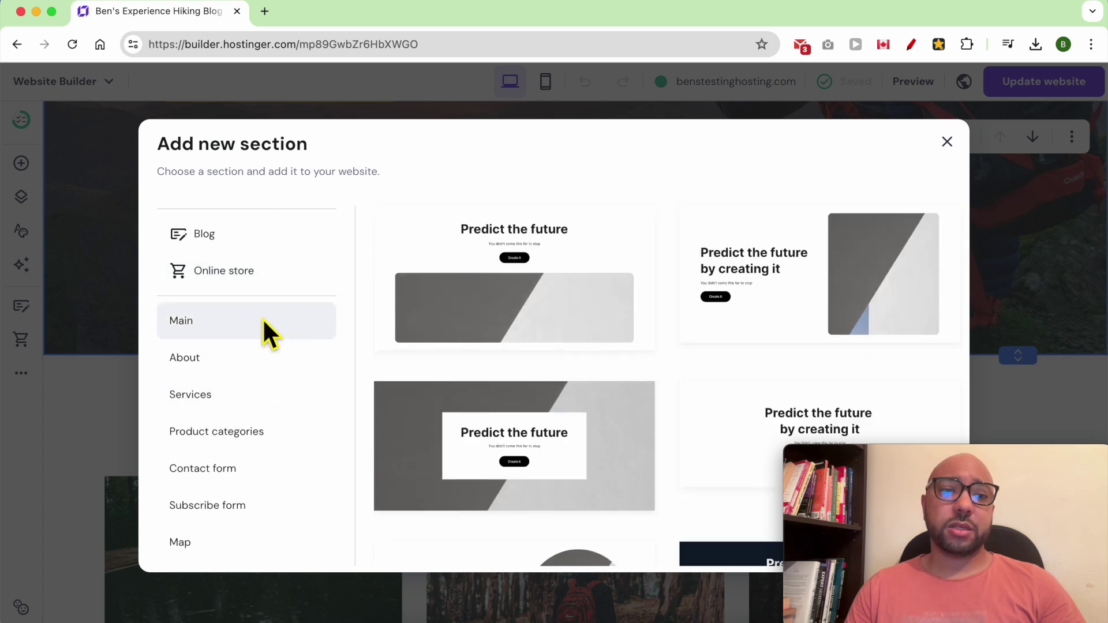
pyautogui.click(246, 364)
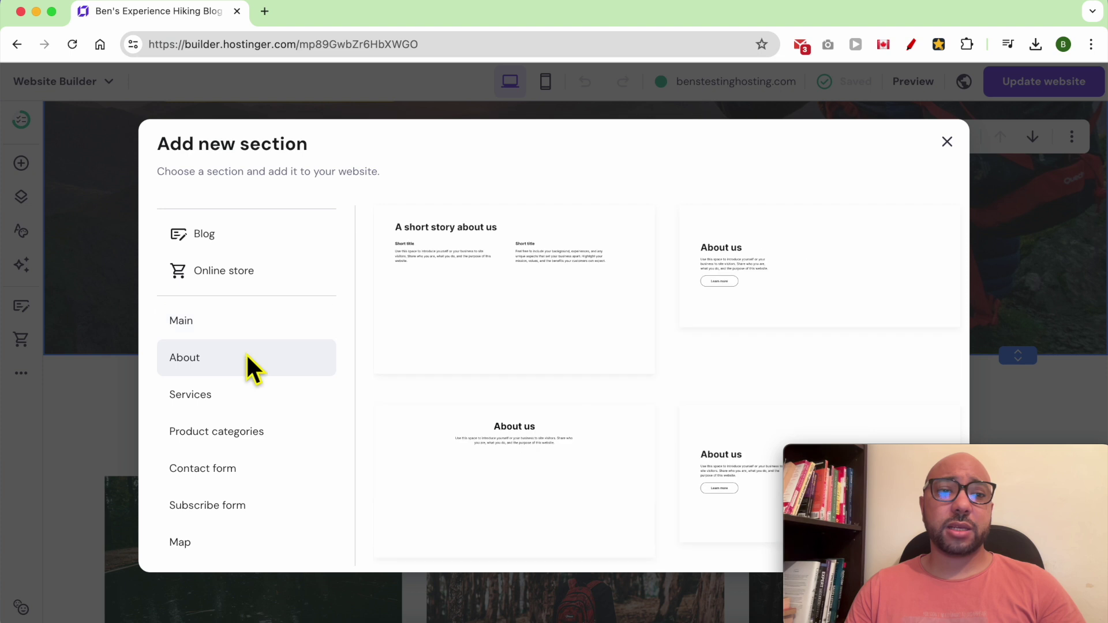
pyautogui.click(264, 400)
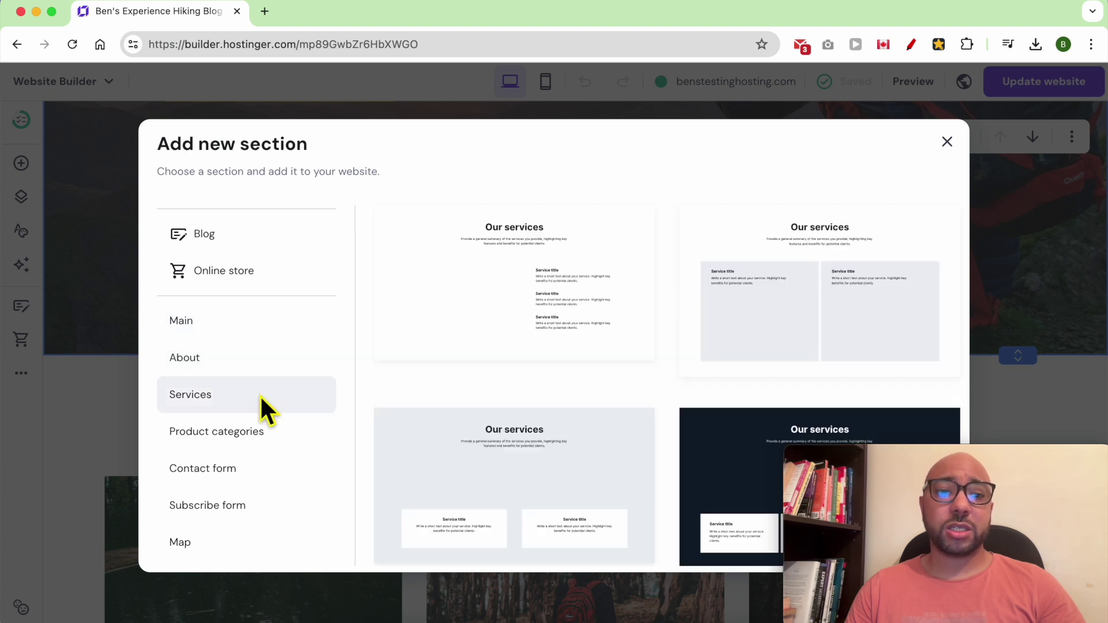
pyautogui.click(273, 439)
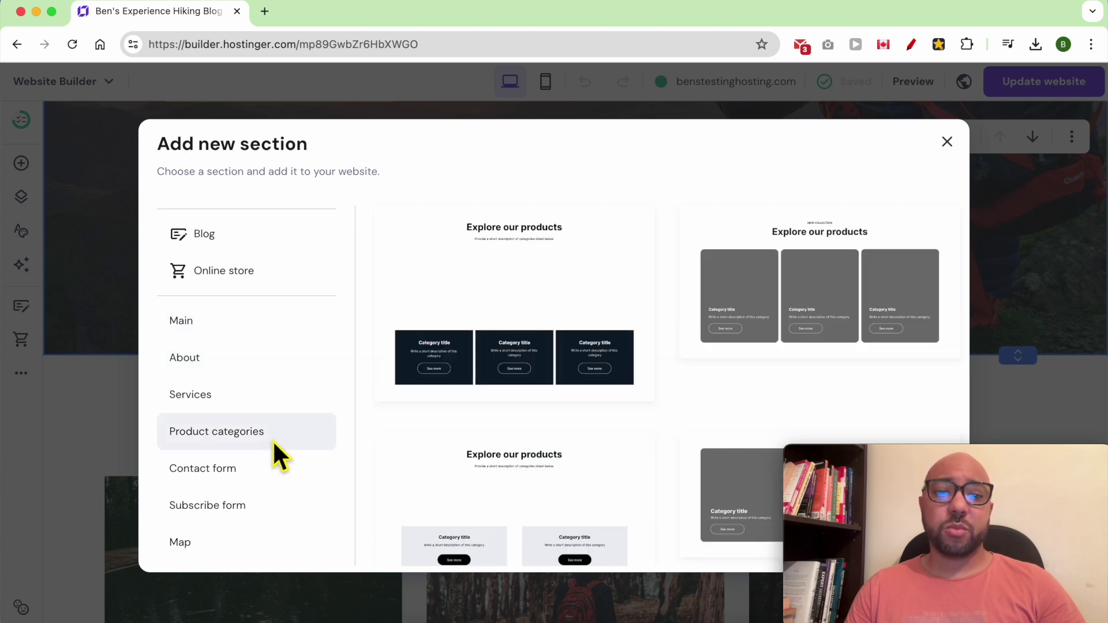
pyautogui.scroll(-1, 283, 438)
pyautogui.click(285, 438)
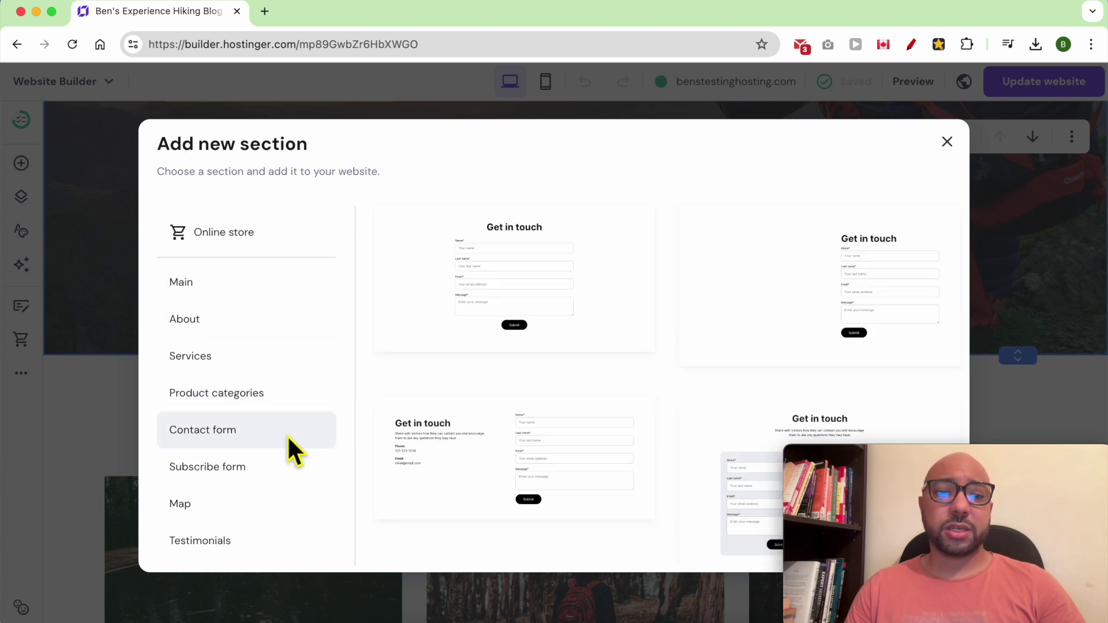
pyautogui.scroll(-2, 286, 435)
pyautogui.scroll(-1, 286, 434)
# - Browse the Newsletter, Map, Testimonials, Projects, Resume, Images, Gallery and Slideshow section templates
pyautogui.click(279, 367)
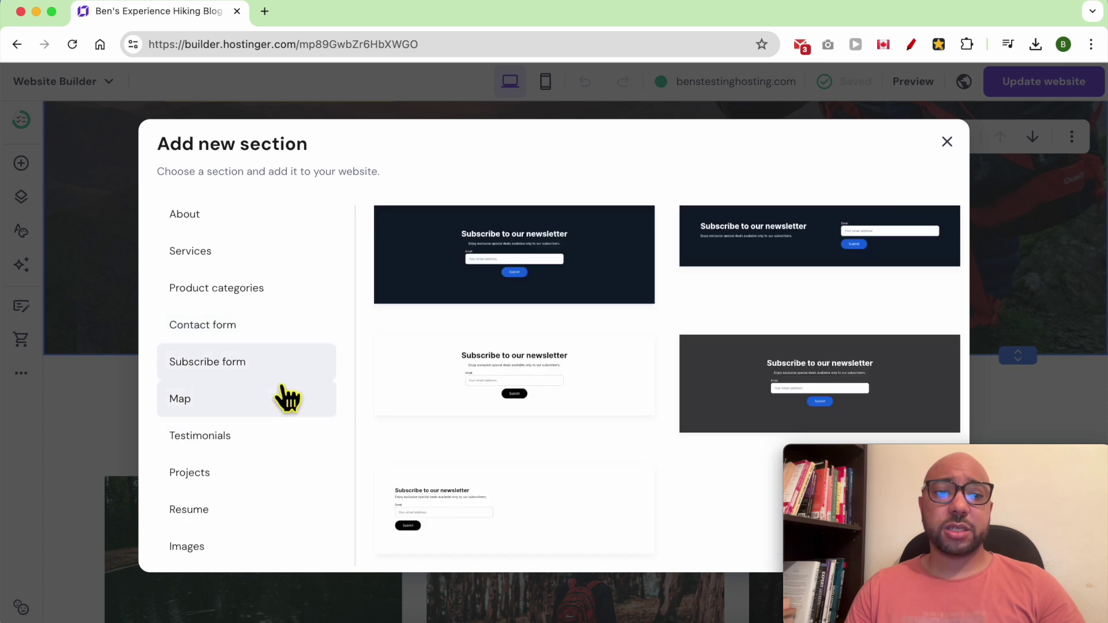
pyautogui.scroll(-1, 287, 398)
pyautogui.scroll(-1, 291, 404)
pyautogui.click(288, 359)
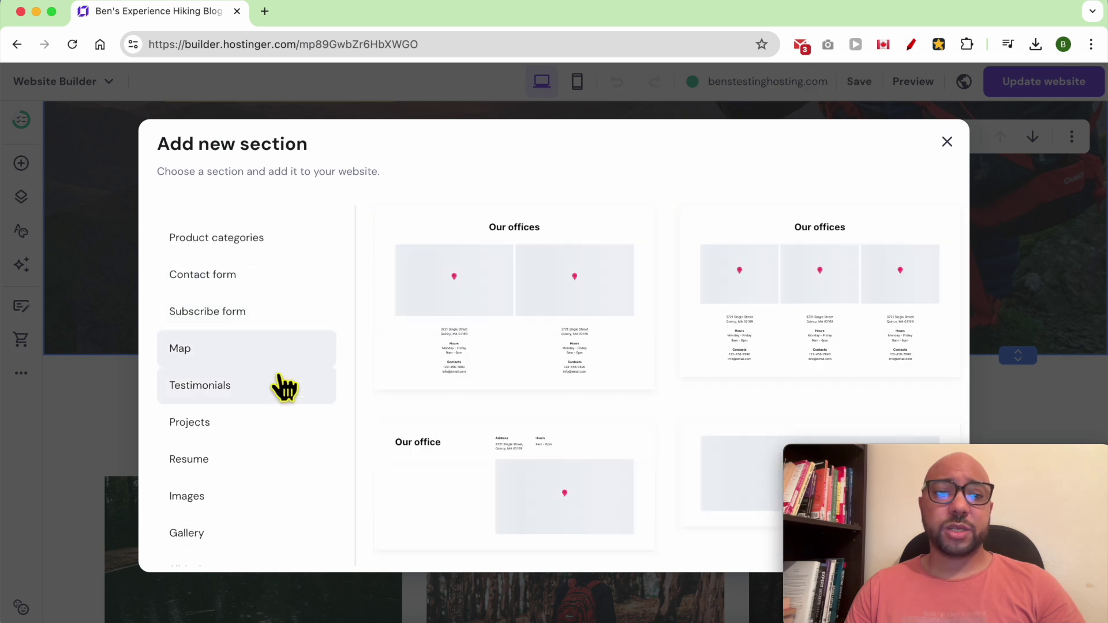
pyautogui.click(285, 393)
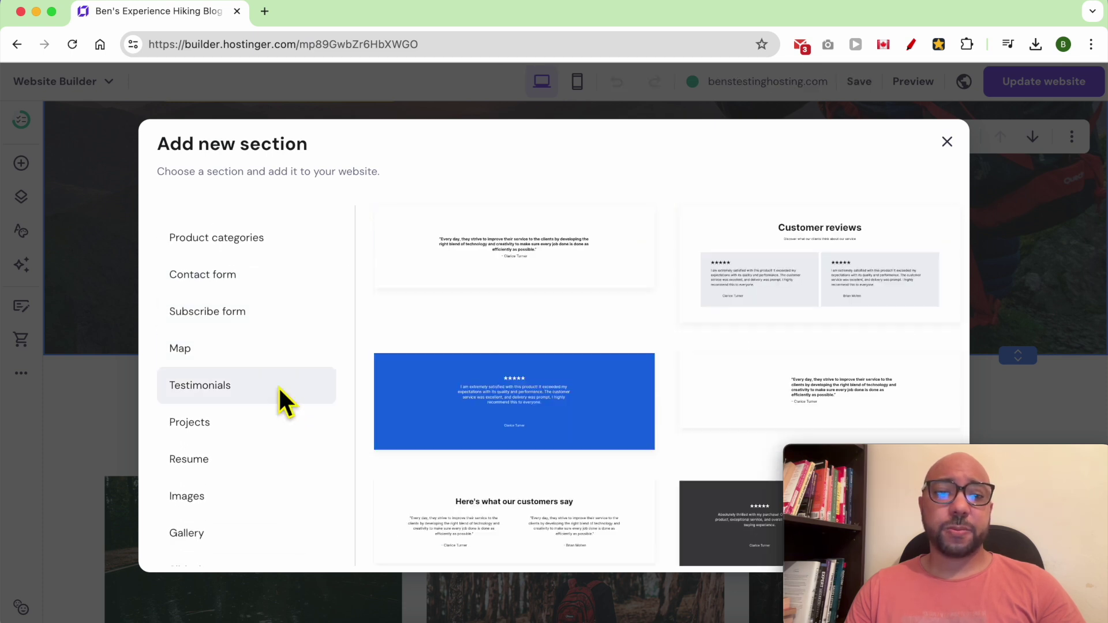
pyautogui.click(266, 425)
pyautogui.scroll(-3, 277, 398)
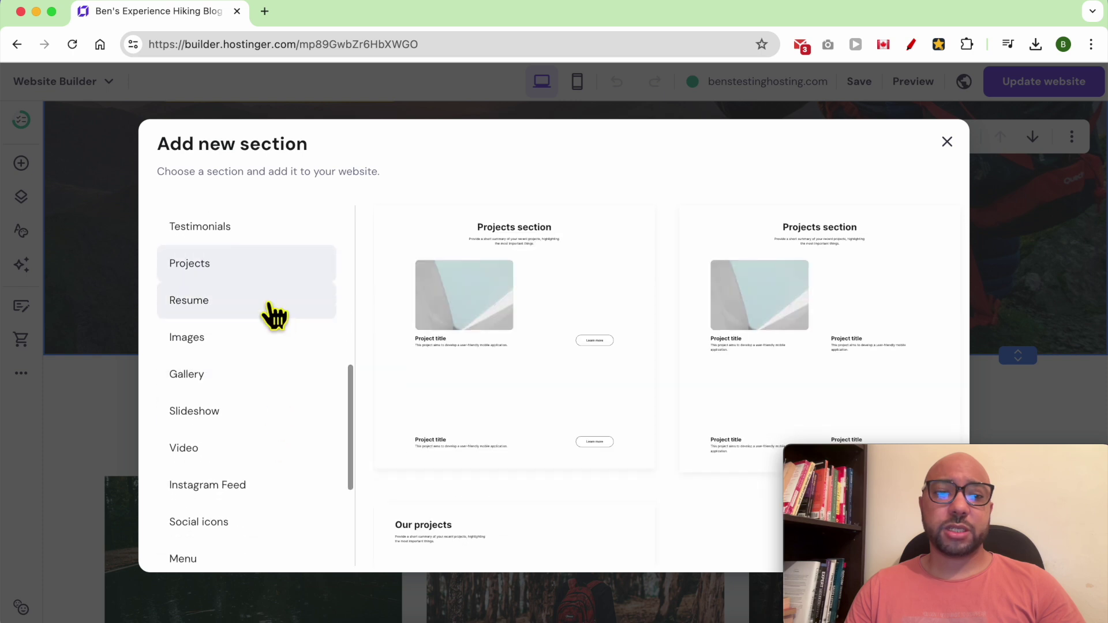
pyautogui.click(267, 312)
pyautogui.click(259, 347)
pyautogui.click(268, 381)
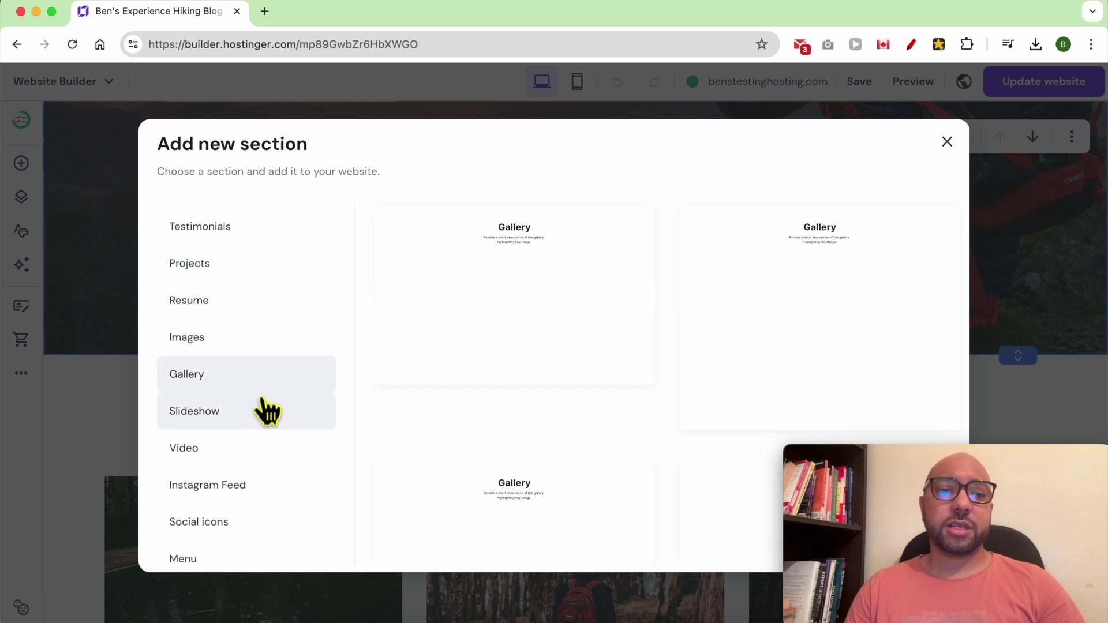
pyautogui.click(264, 411)
# - Browse the Instagram, Social icons, FAQ and Refund policy templates, then return to Contact form
pyautogui.click(252, 491)
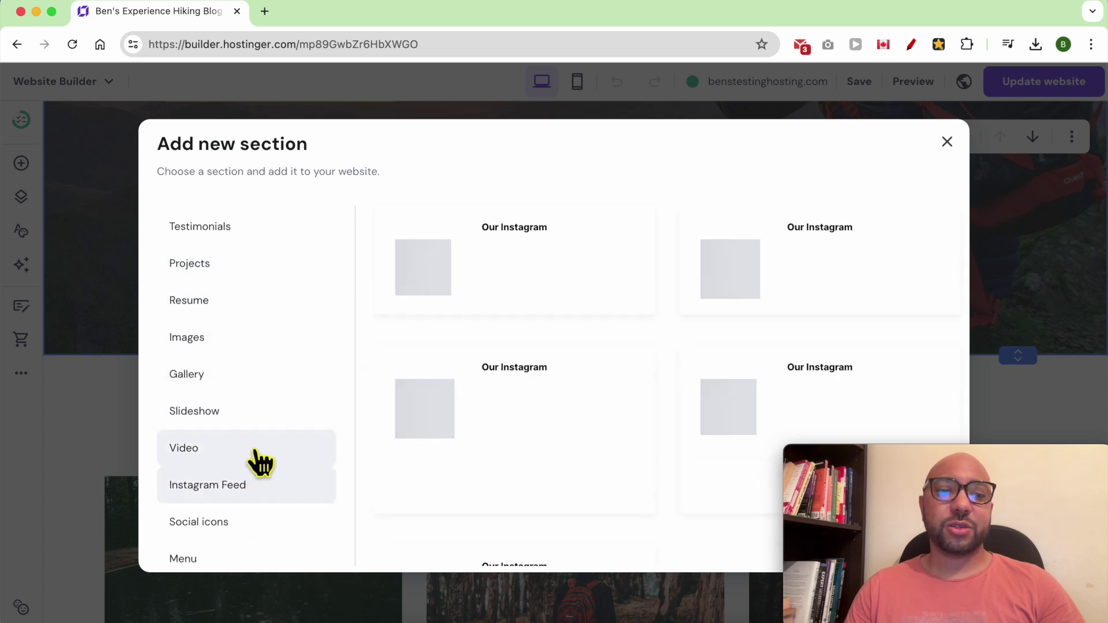
pyautogui.click(259, 523)
pyautogui.scroll(-1, 270, 519)
pyautogui.scroll(-4, 268, 475)
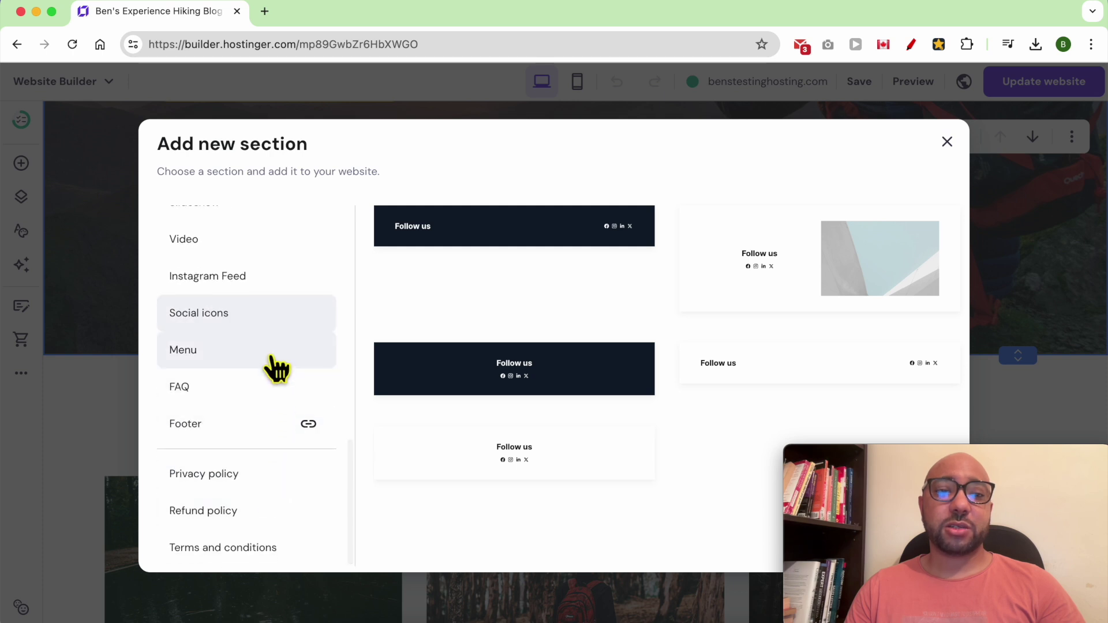
pyautogui.click(270, 386)
pyautogui.click(258, 509)
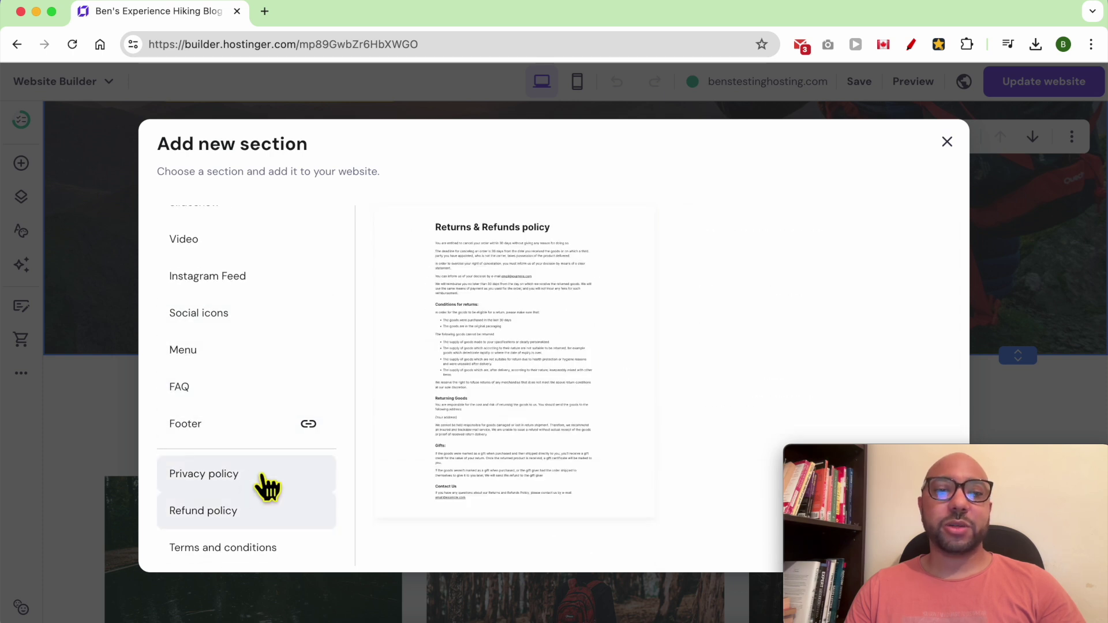
pyautogui.scroll(5, 266, 488)
pyautogui.scroll(1, 265, 488)
pyautogui.scroll(2, 261, 470)
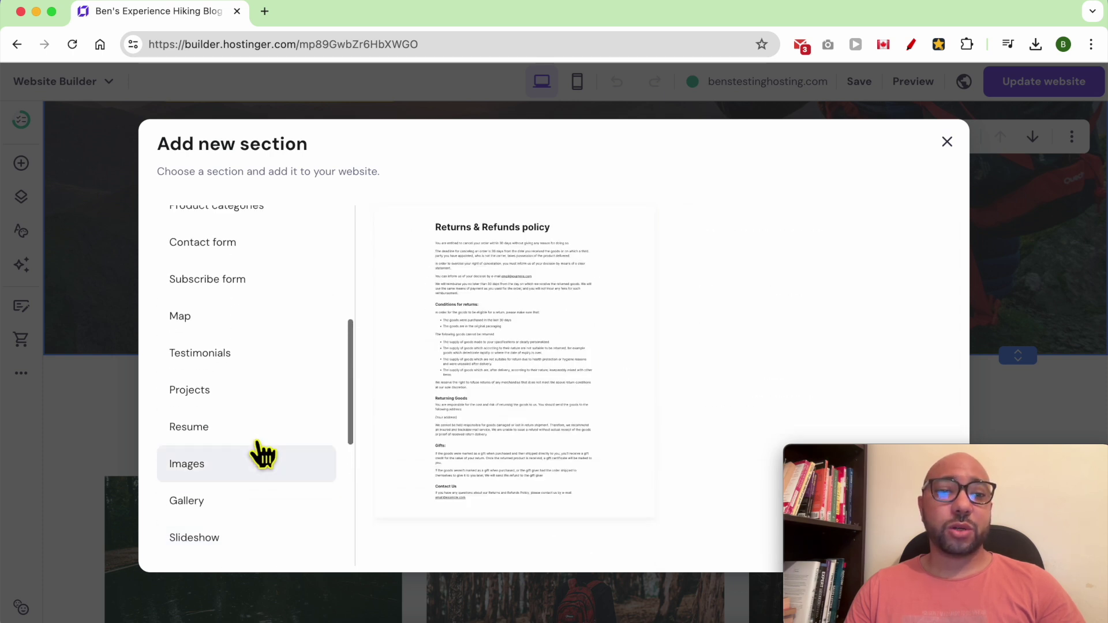
pyautogui.scroll(3, 277, 373)
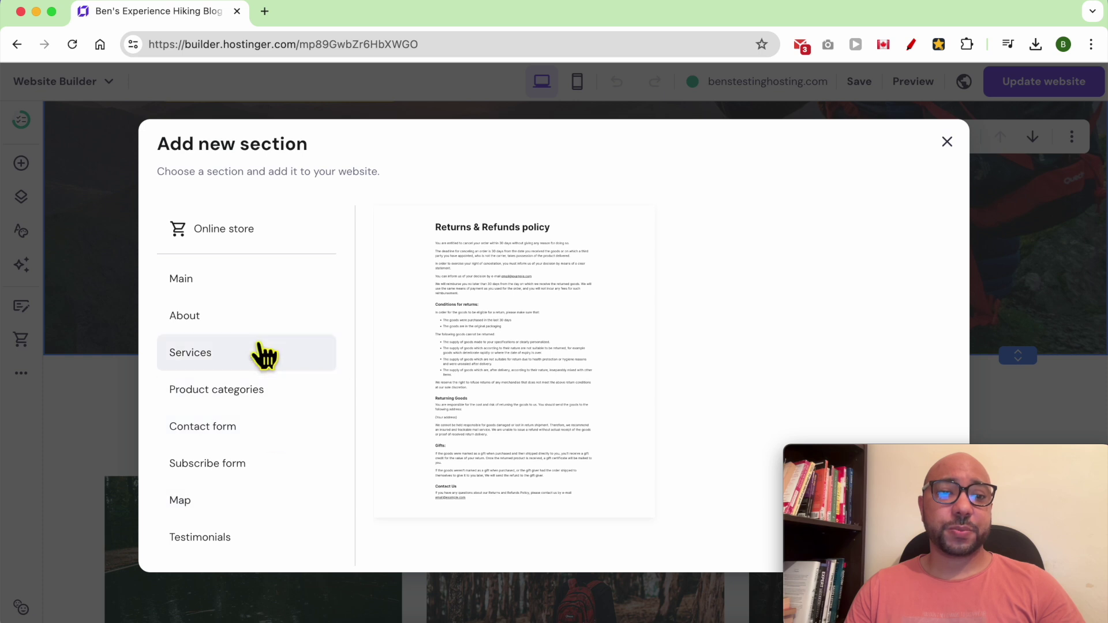
pyautogui.click(260, 429)
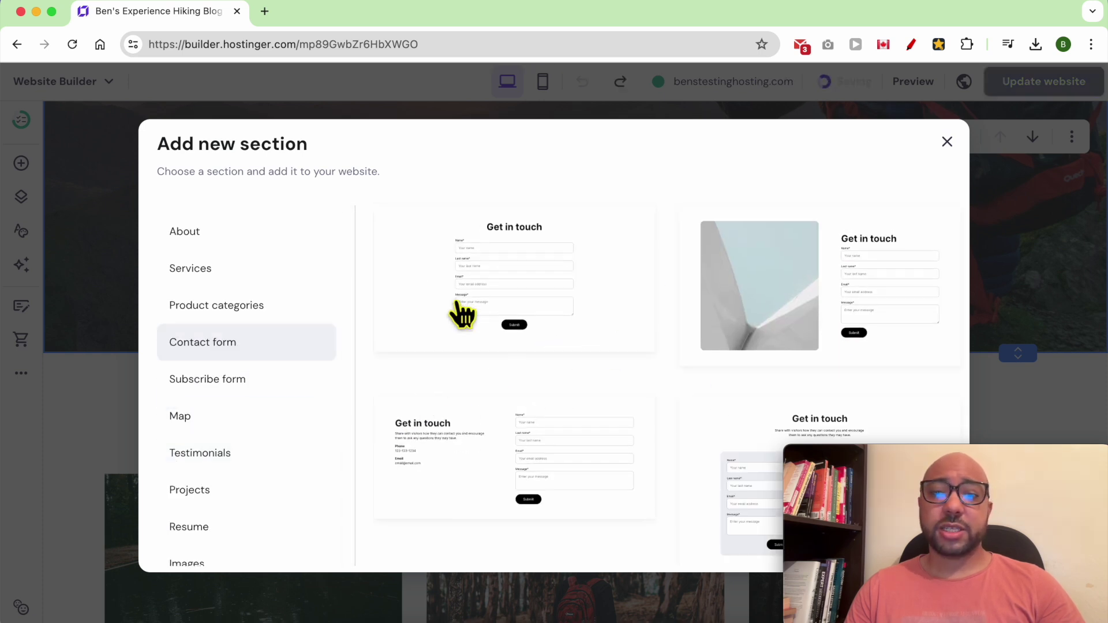
pyautogui.scroll(-3, 683, 347)
pyautogui.scroll(-3, 660, 372)
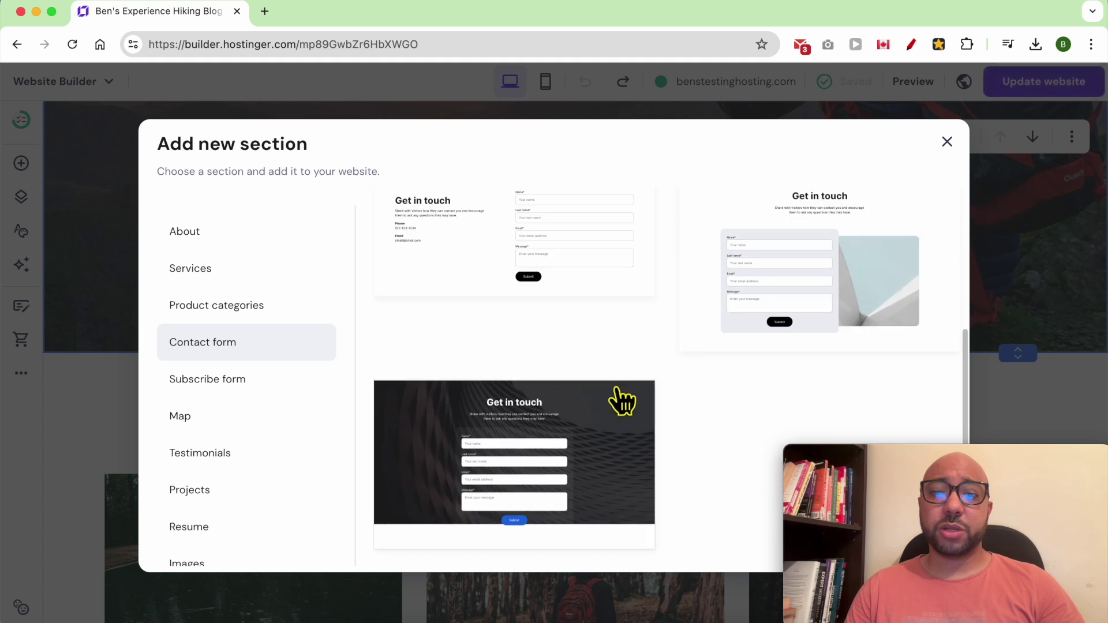
pyautogui.scroll(5, 649, 385)
pyautogui.scroll(1, 678, 364)
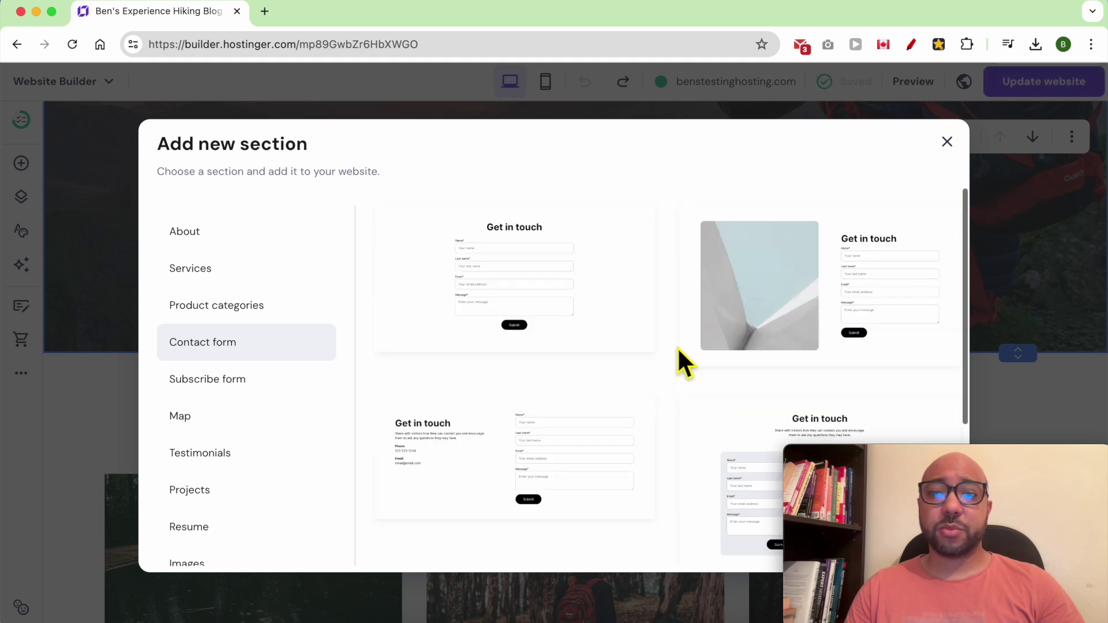
# - Add the Get in touch template with the image on the left and the form on the right
pyautogui.click(827, 276)
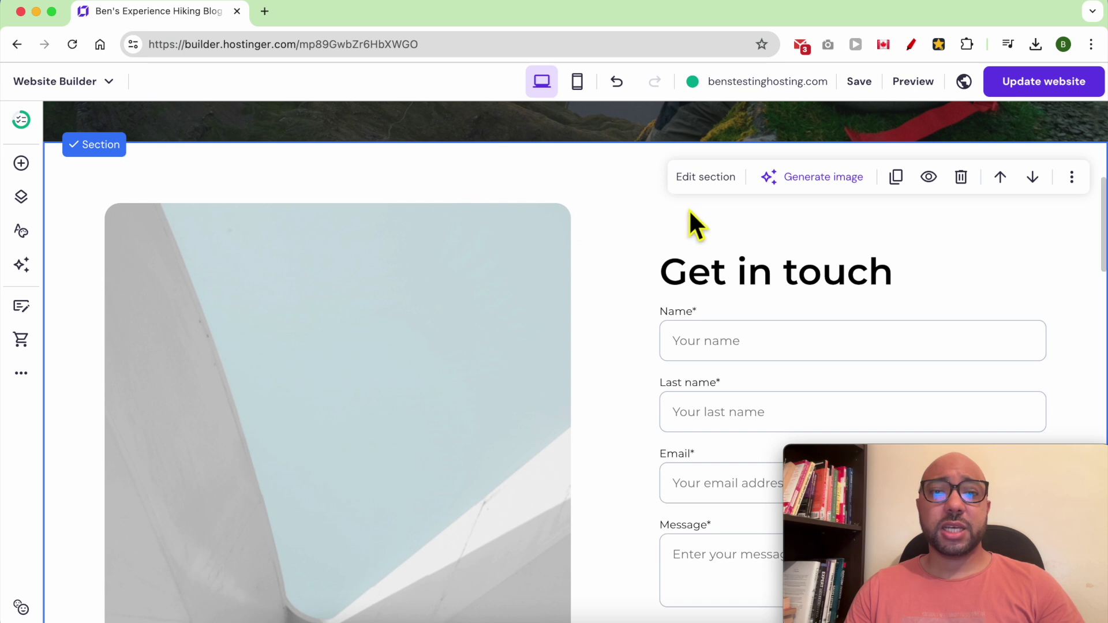
pyautogui.scroll(-3, 565, 415)
pyautogui.scroll(3, 638, 432)
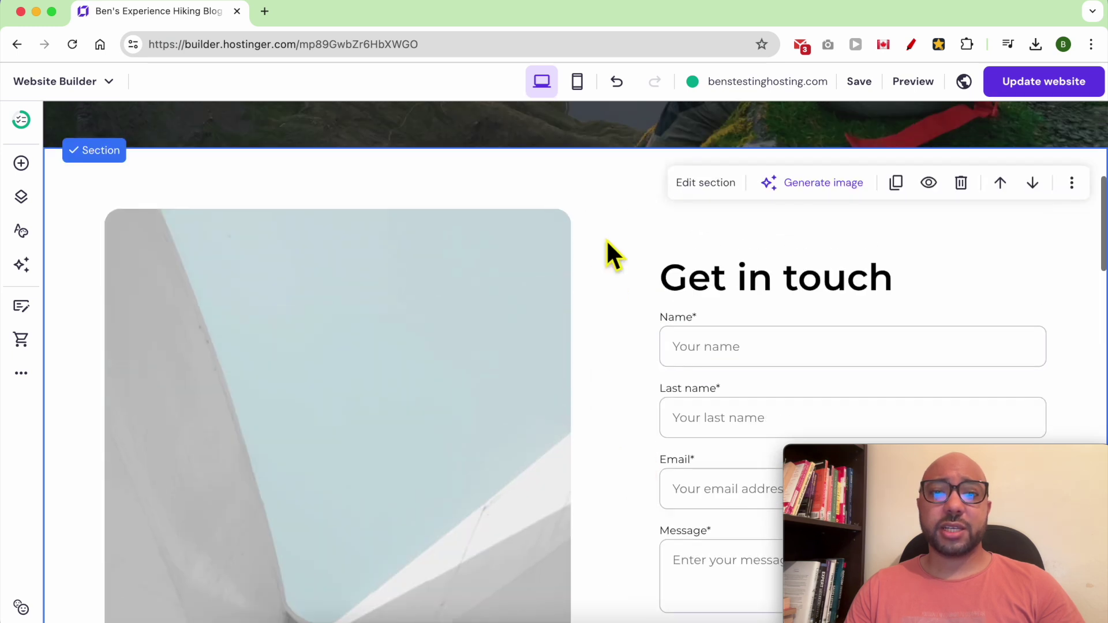
pyautogui.scroll(3, 606, 239)
pyautogui.scroll(-3, 612, 305)
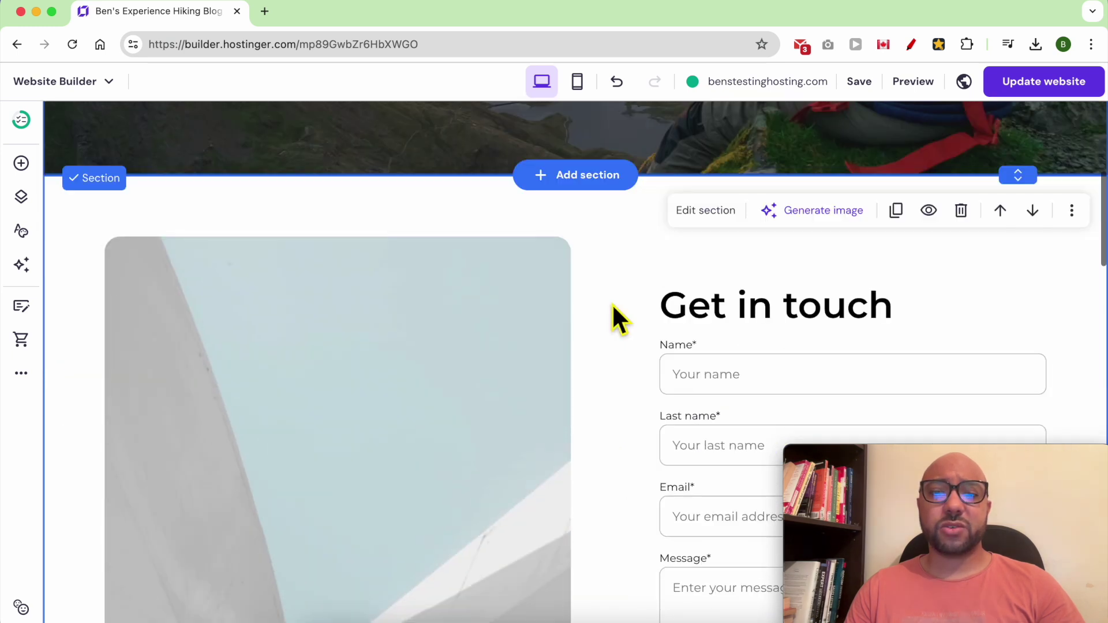
pyautogui.scroll(-3, 612, 305)
pyautogui.scroll(-3, 589, 328)
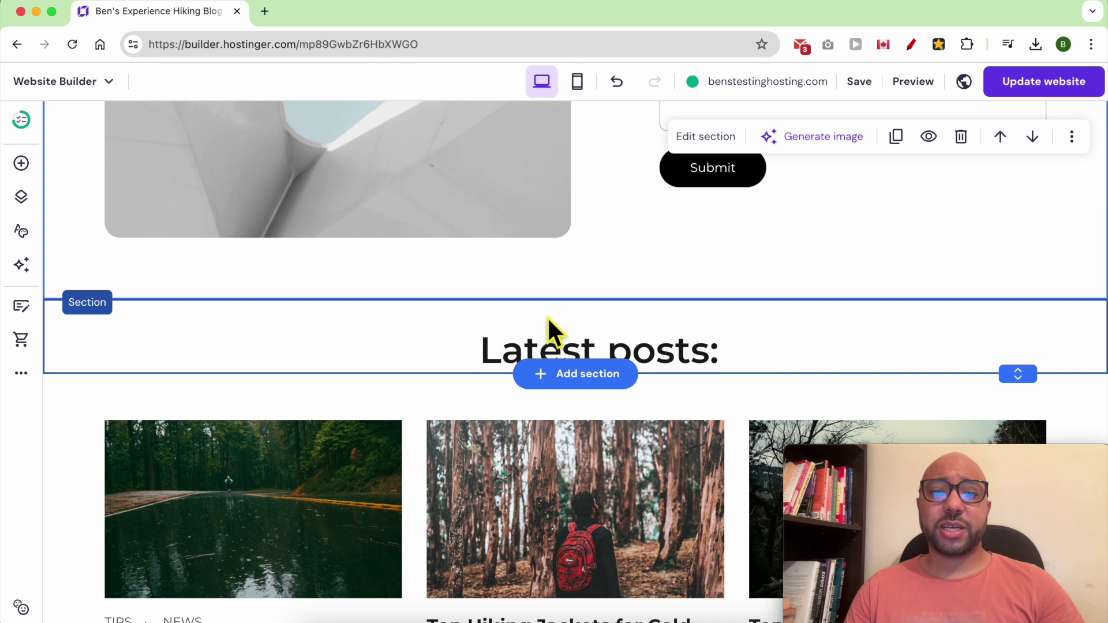
pyautogui.scroll(3, 530, 318)
pyautogui.scroll(2, 552, 190)
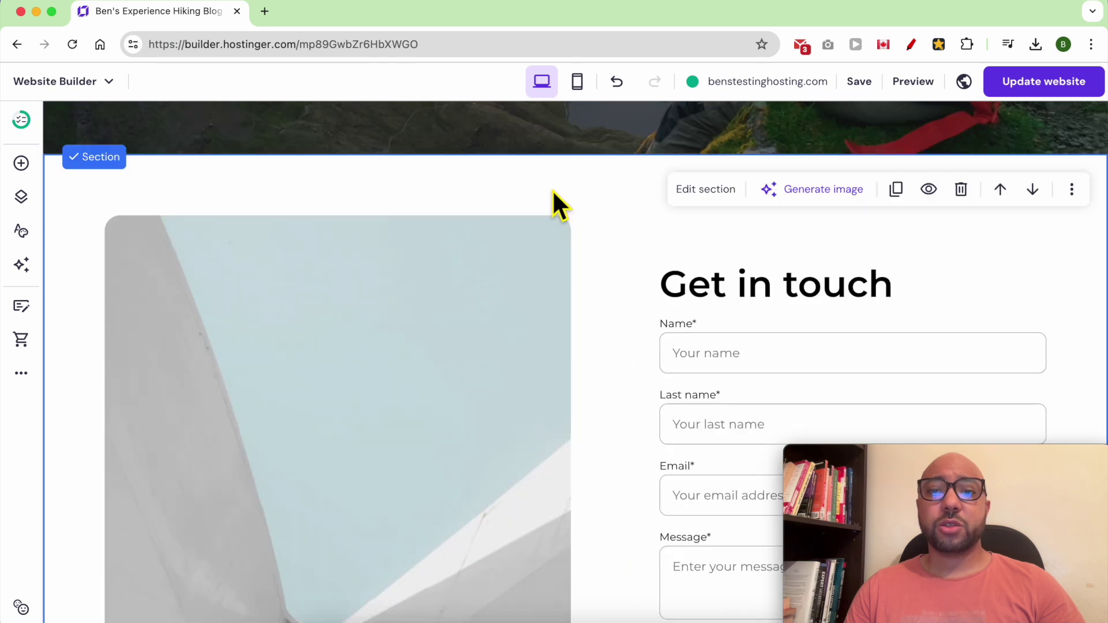
# - Preview the Image and Video background options in the Get in touch section settings, then return to Color
pyautogui.click(703, 195)
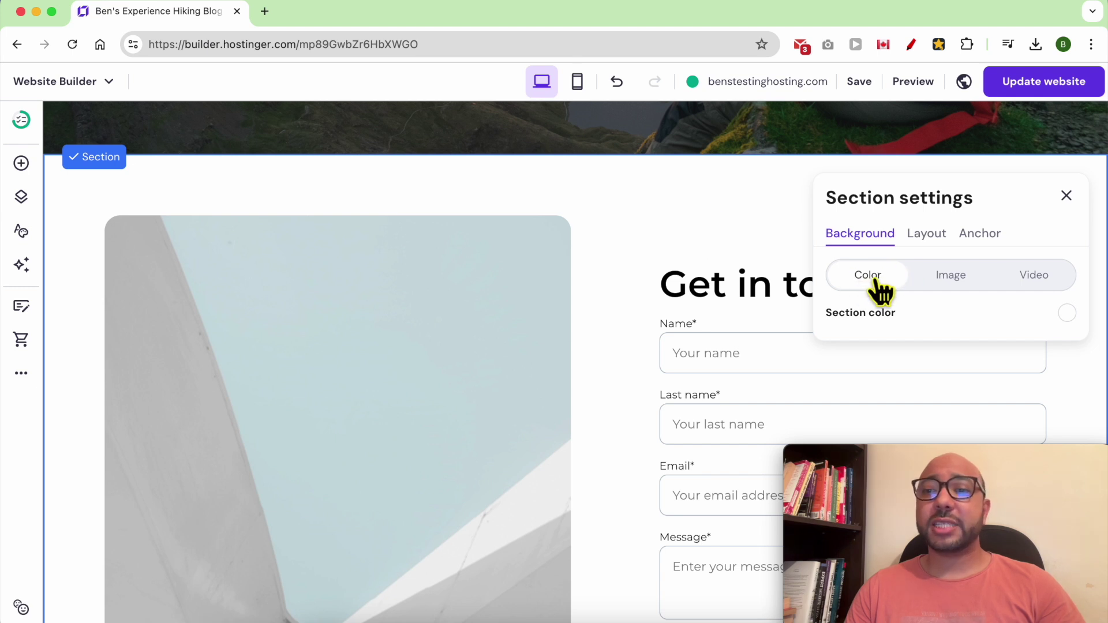
pyautogui.click(943, 278)
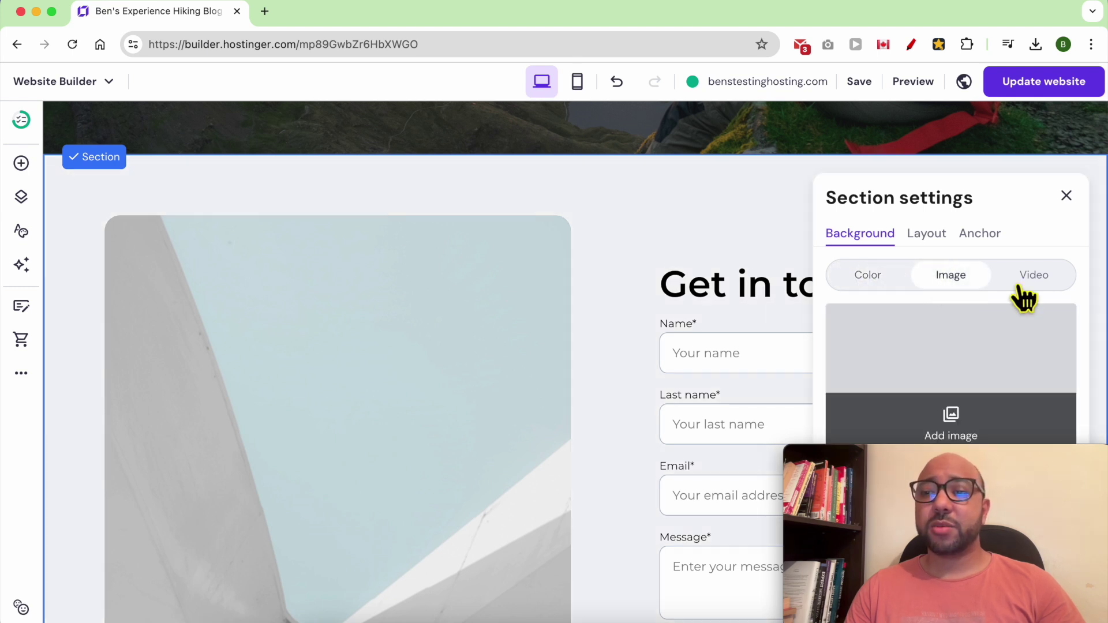
pyautogui.click(1026, 284)
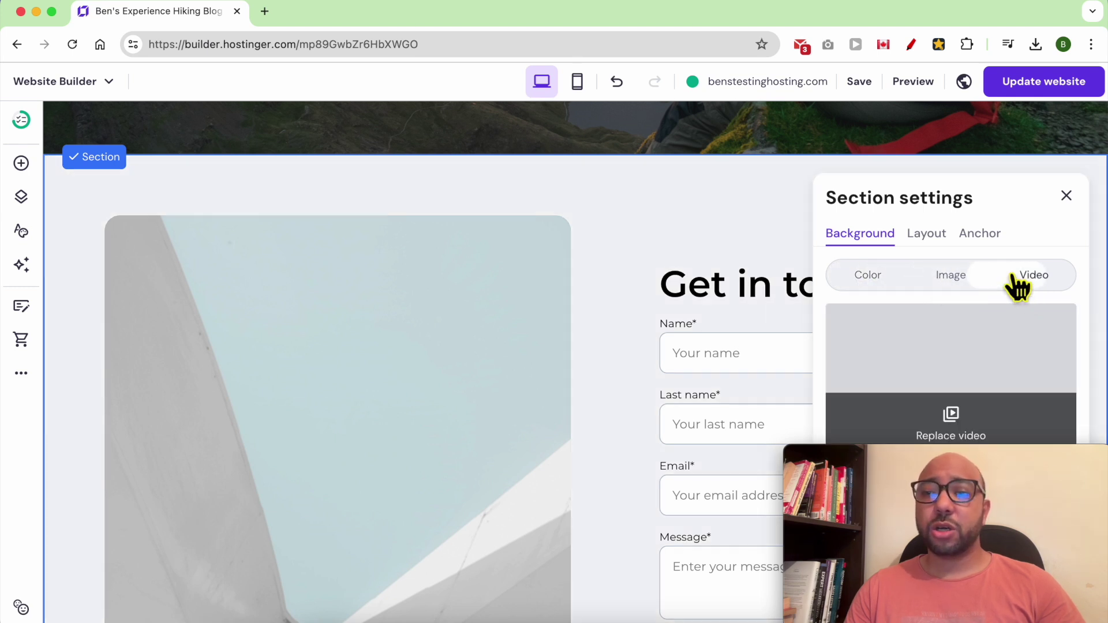
pyautogui.click(887, 284)
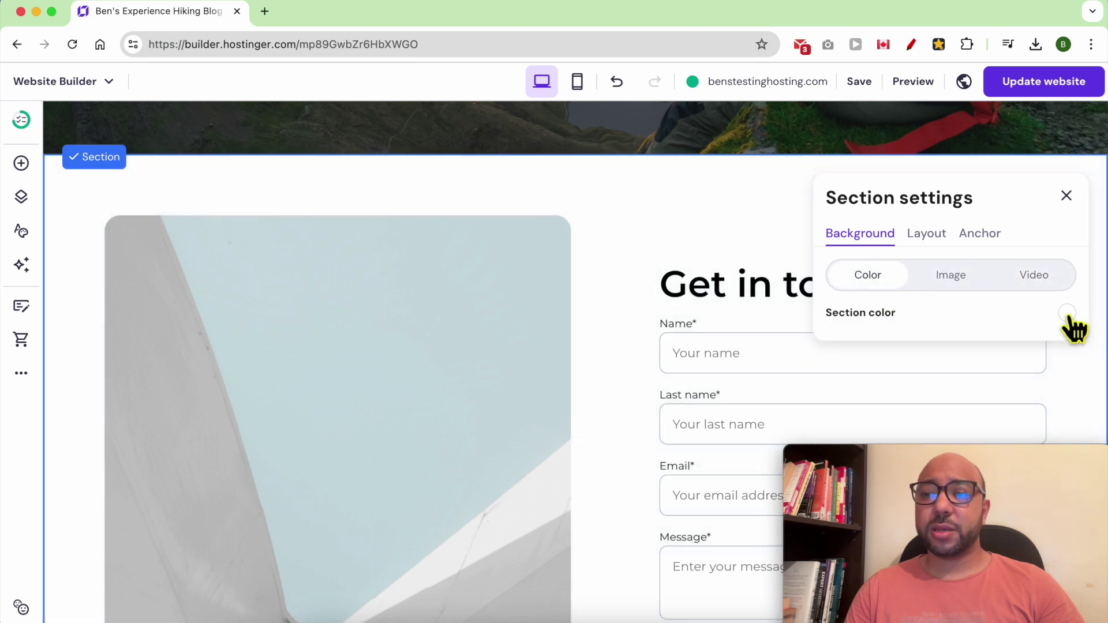
# - Set the Get in touch section background colour to pale yellow #fcffdc
pyautogui.click(1066, 312)
pyautogui.moveTo(687, 279); pyautogui.dragTo(622, 281)
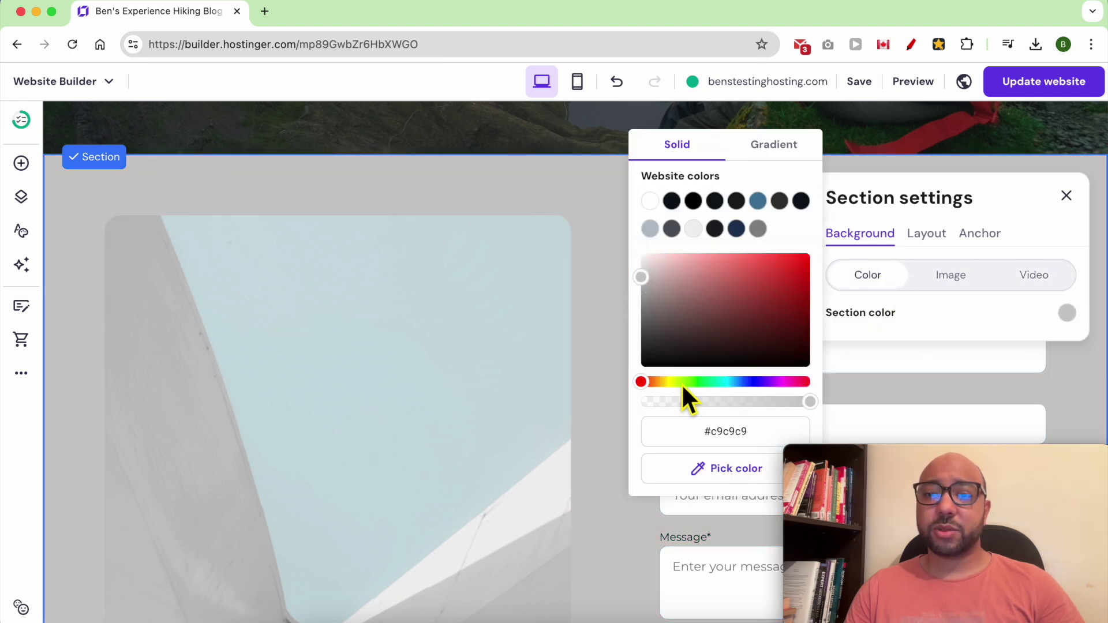
pyautogui.moveTo(683, 383); pyautogui.dragTo(674, 383)
pyautogui.moveTo(686, 283); pyautogui.dragTo(668, 240)
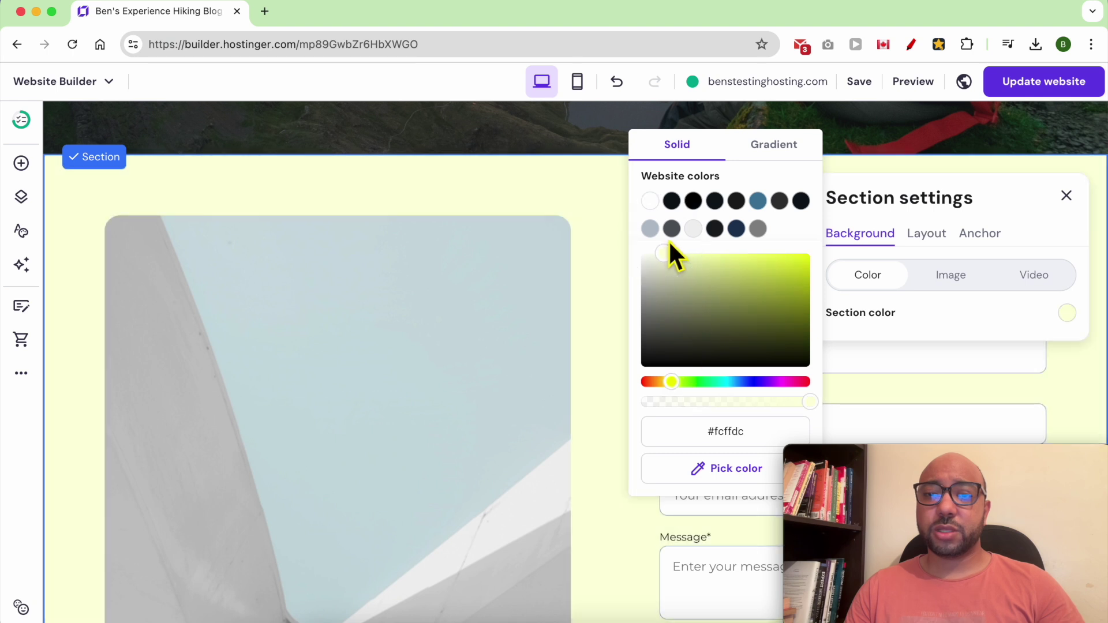
pyautogui.click(907, 211)
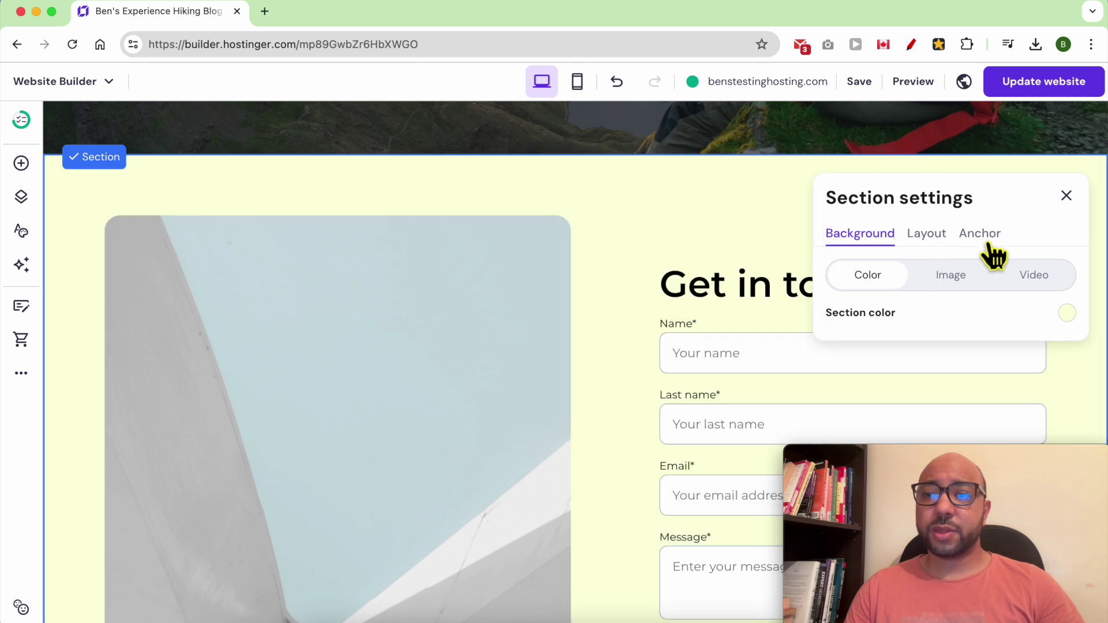
pyautogui.click(1065, 196)
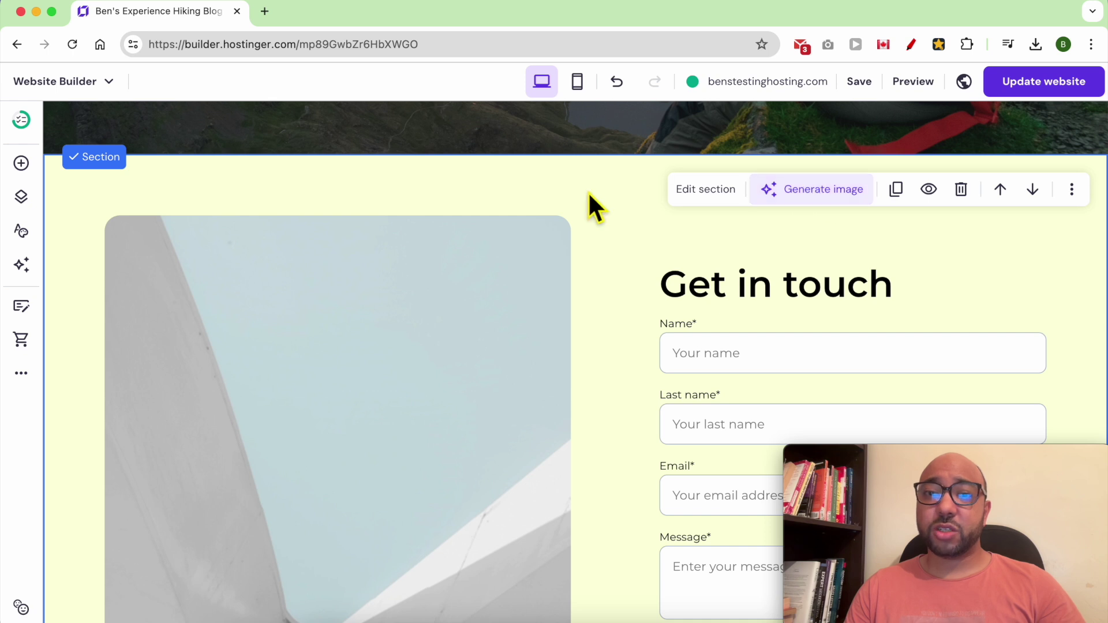
pyautogui.click(821, 199)
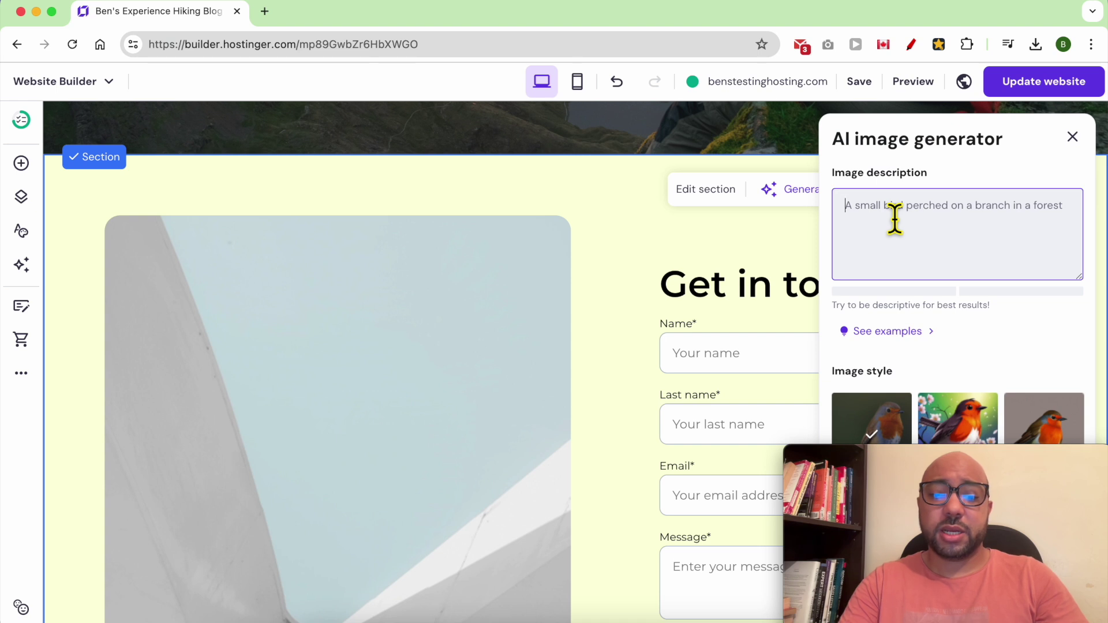
pyautogui.write('a guy hold')
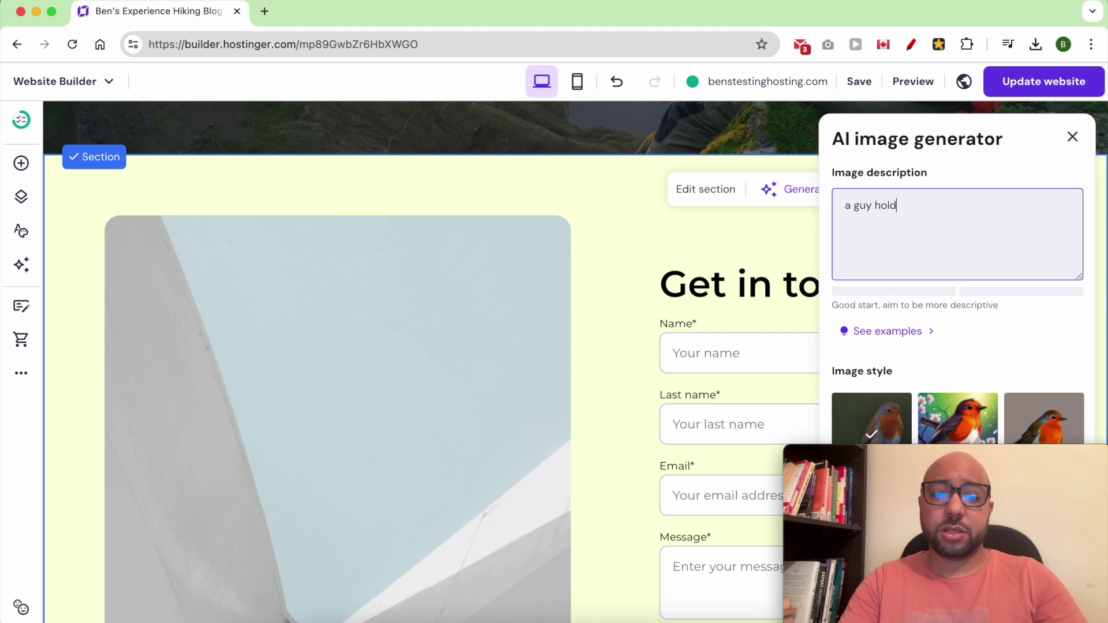
pyautogui.write('ing a pho')
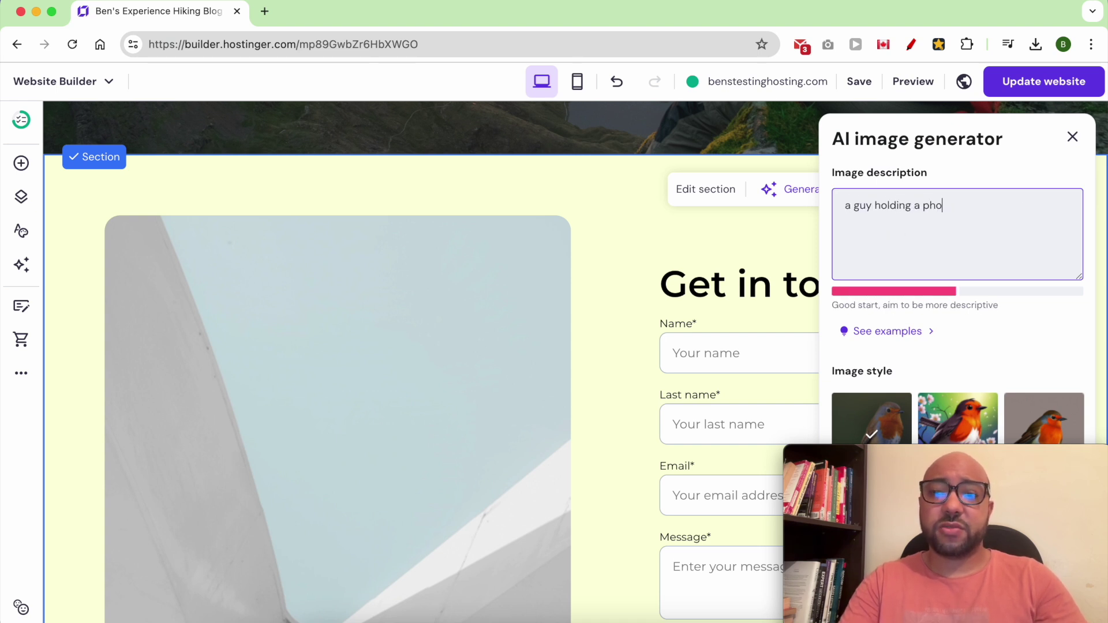
pyautogui.write('ne')
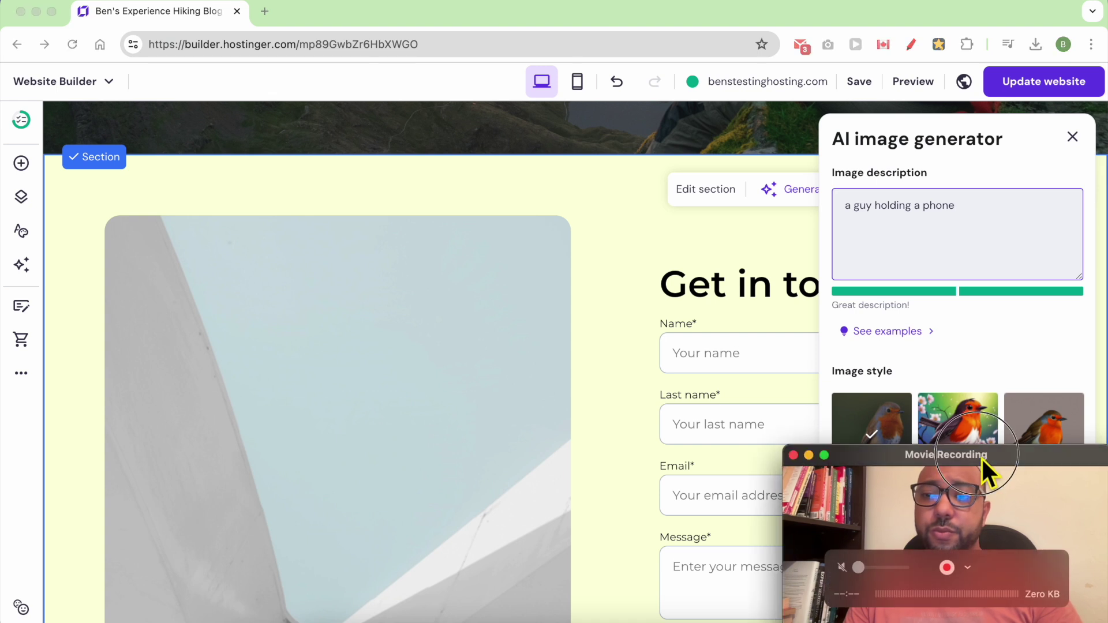
# - Generate AI images of a man holding a phone, try one as the background, then undo it
pyautogui.moveTo(980, 457); pyautogui.dragTo(635, 457)
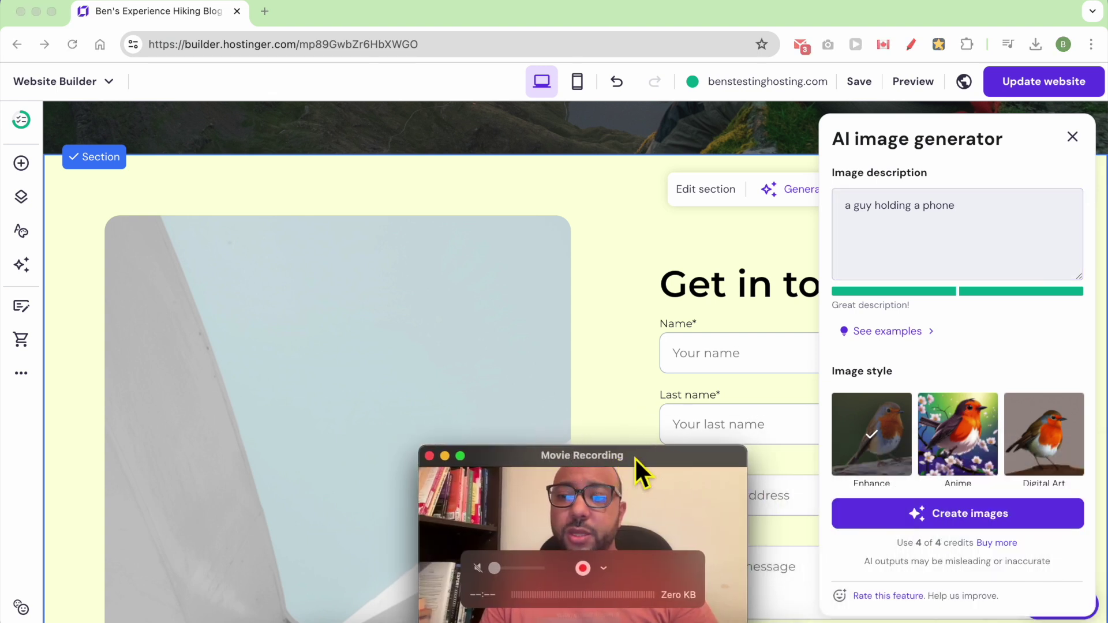
pyautogui.click(984, 514)
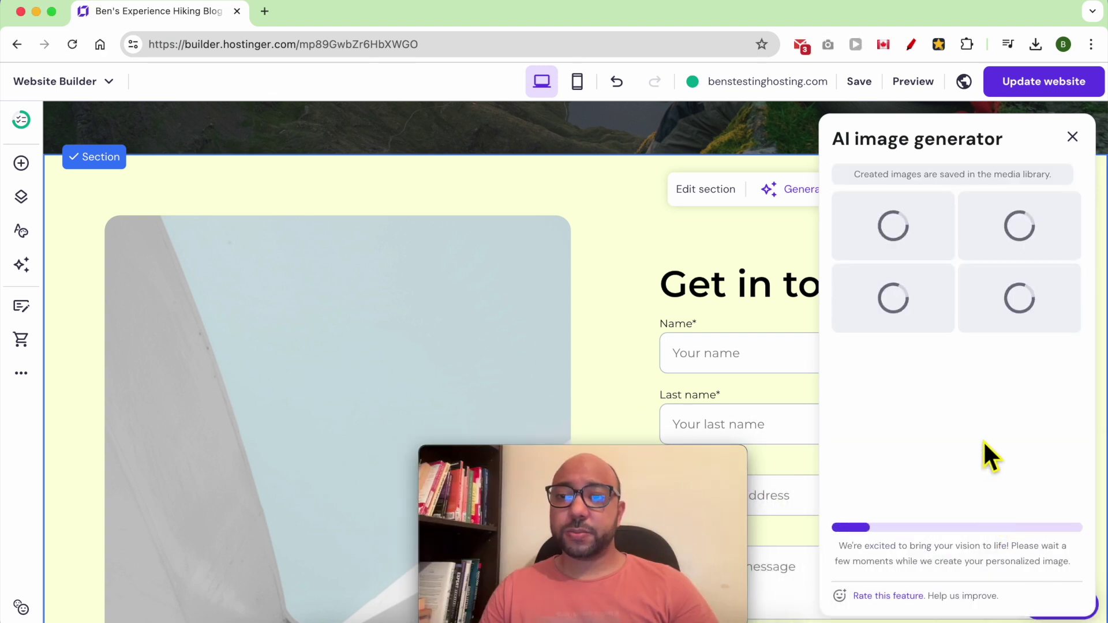
pyautogui.scroll(-1, 909, 312)
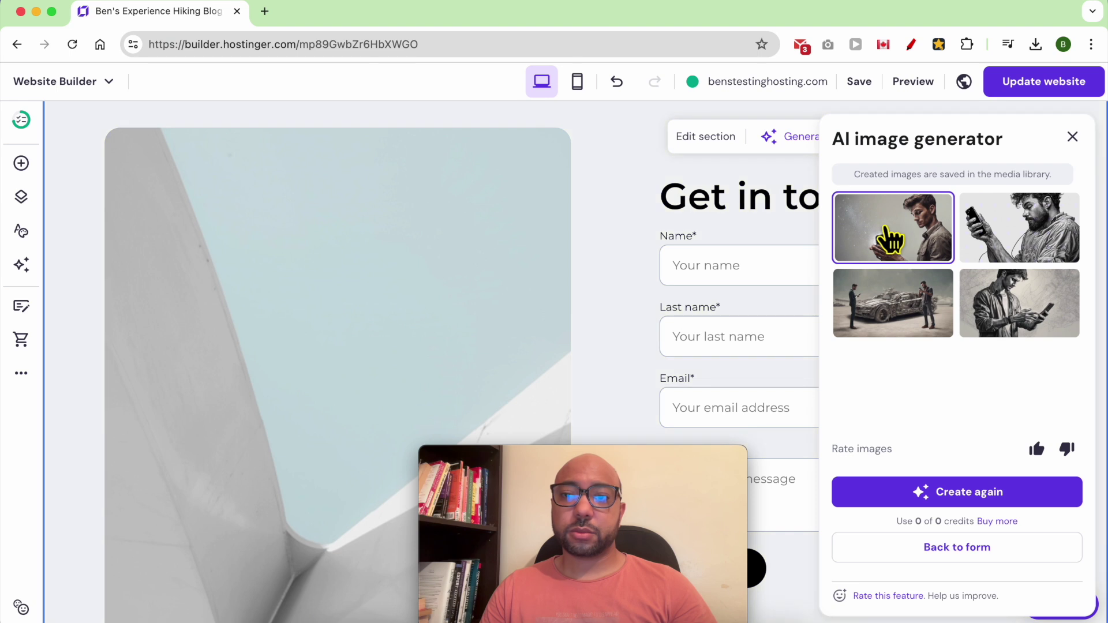
pyautogui.click(852, 242)
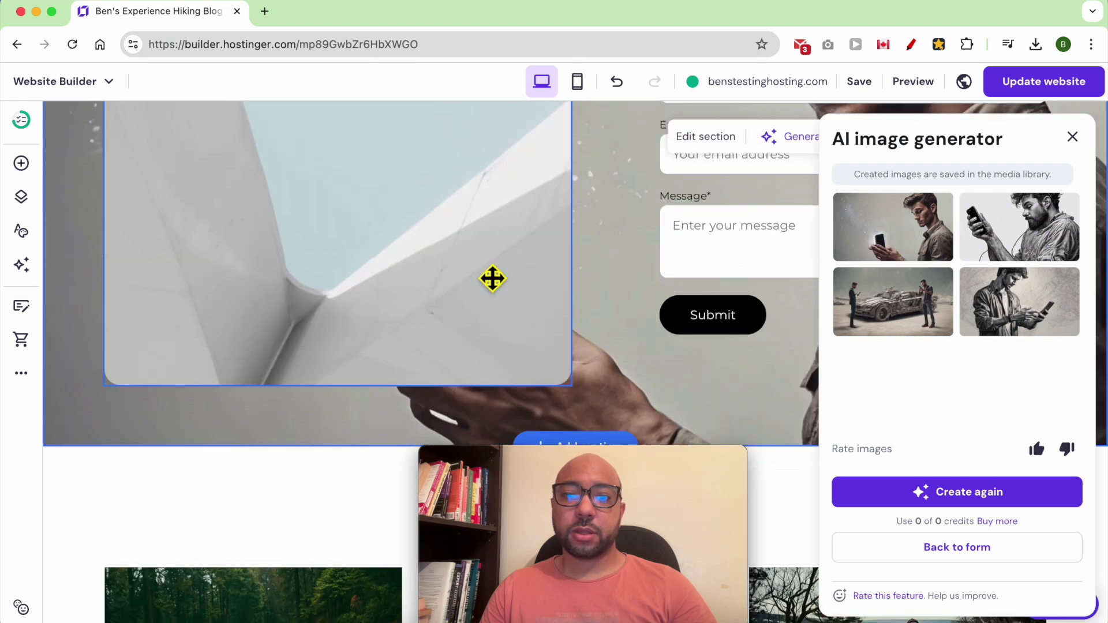
pyautogui.scroll(1, 640, 233)
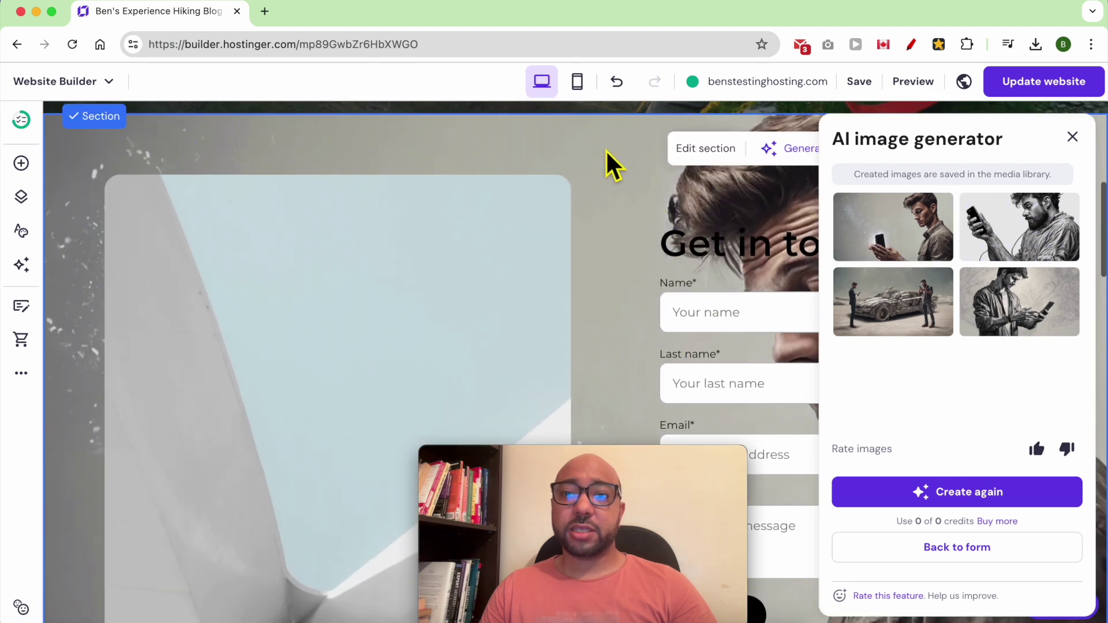
pyautogui.scroll(2, 609, 164)
pyautogui.scroll(1, 633, 339)
pyautogui.scroll(-3, 650, 226)
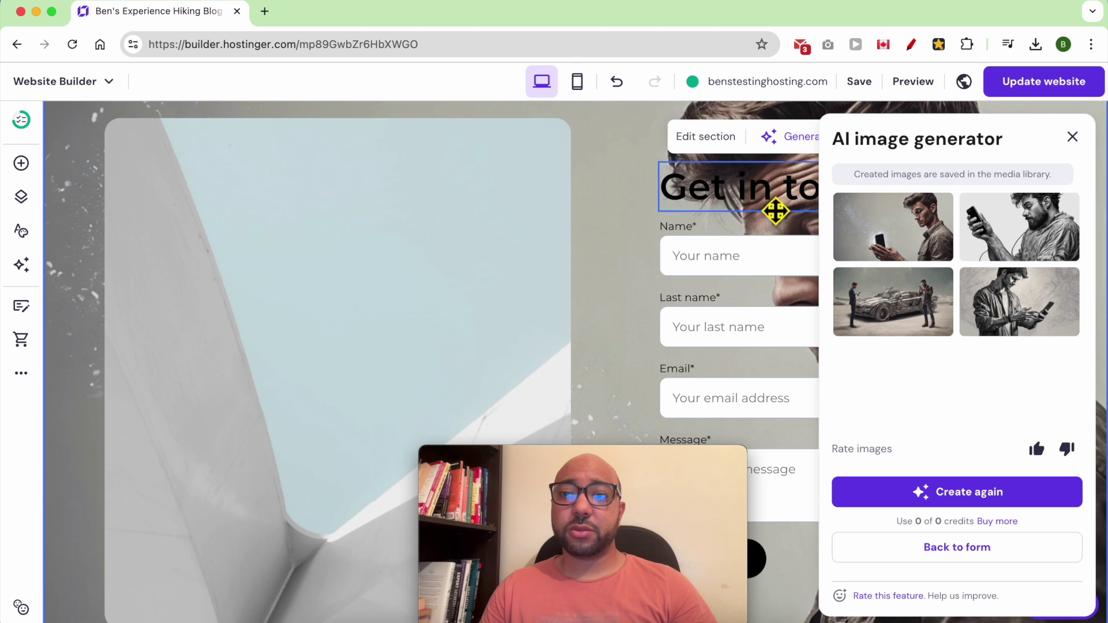
pyautogui.click(1072, 137)
pyautogui.click(615, 81)
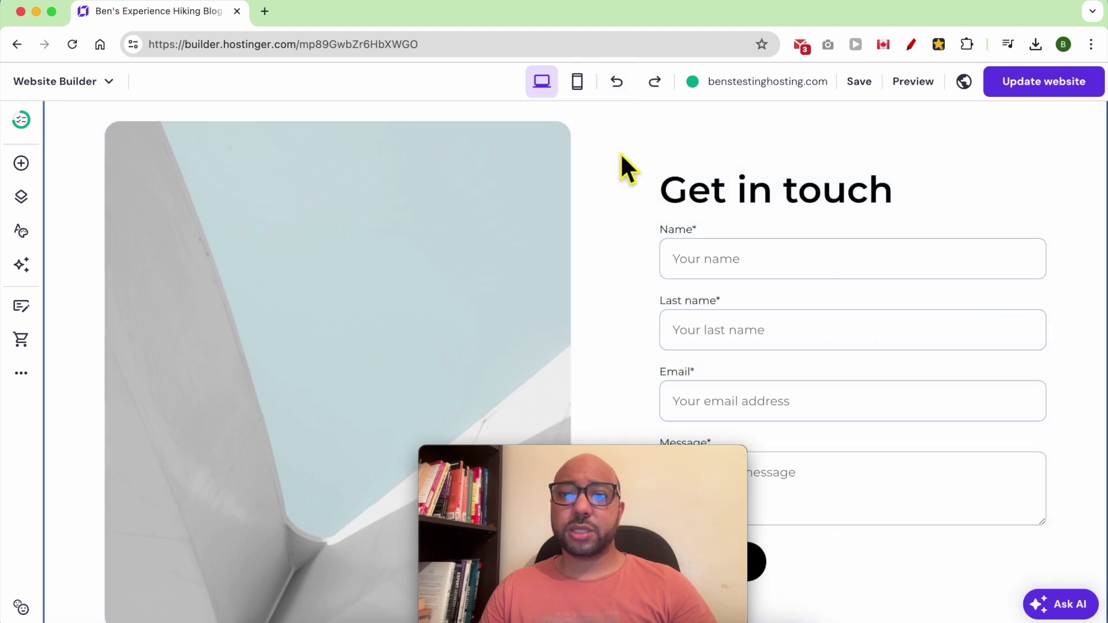
pyautogui.scroll(3, 631, 186)
pyautogui.scroll(-2, 633, 212)
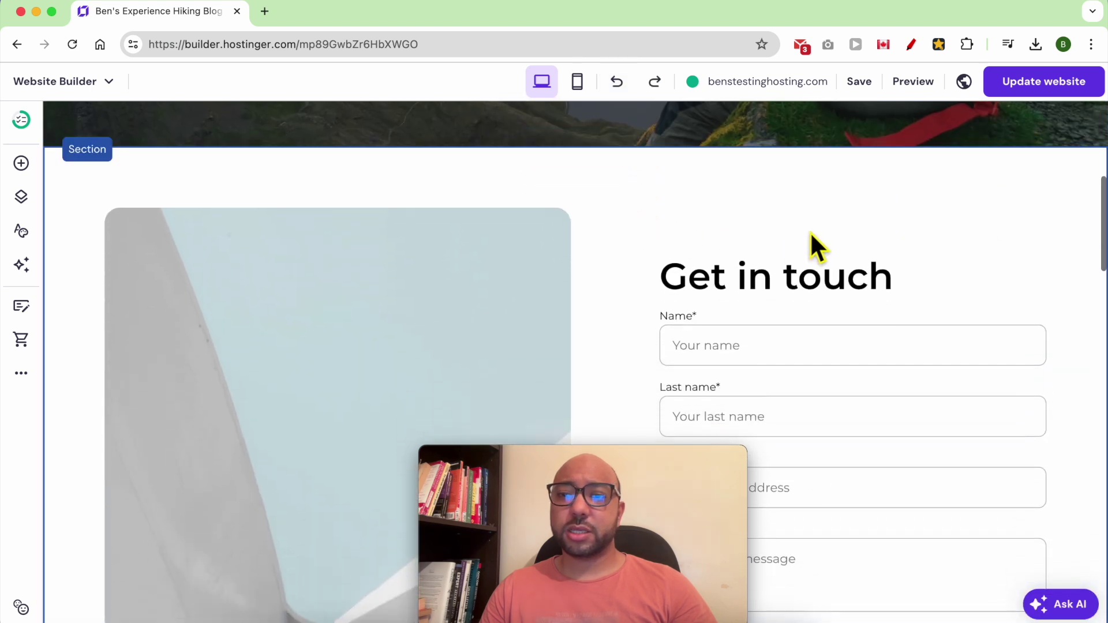
# - Check the Get in touch Mobile and Desktop visibility toggles and move the section above the Welcome hero
pyautogui.click(660, 258)
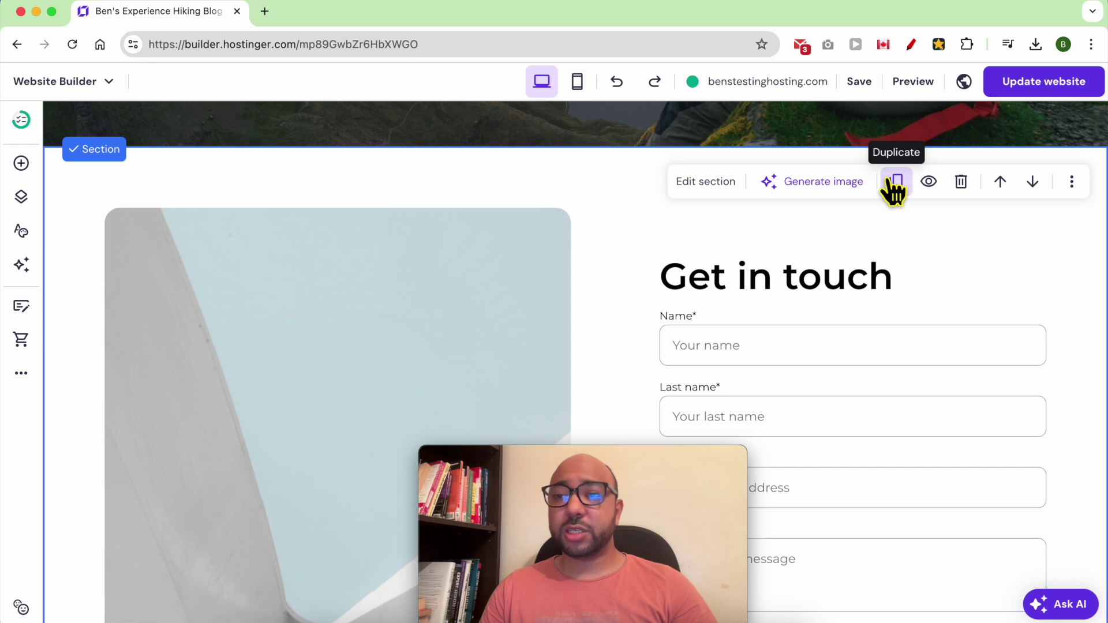
pyautogui.click(929, 182)
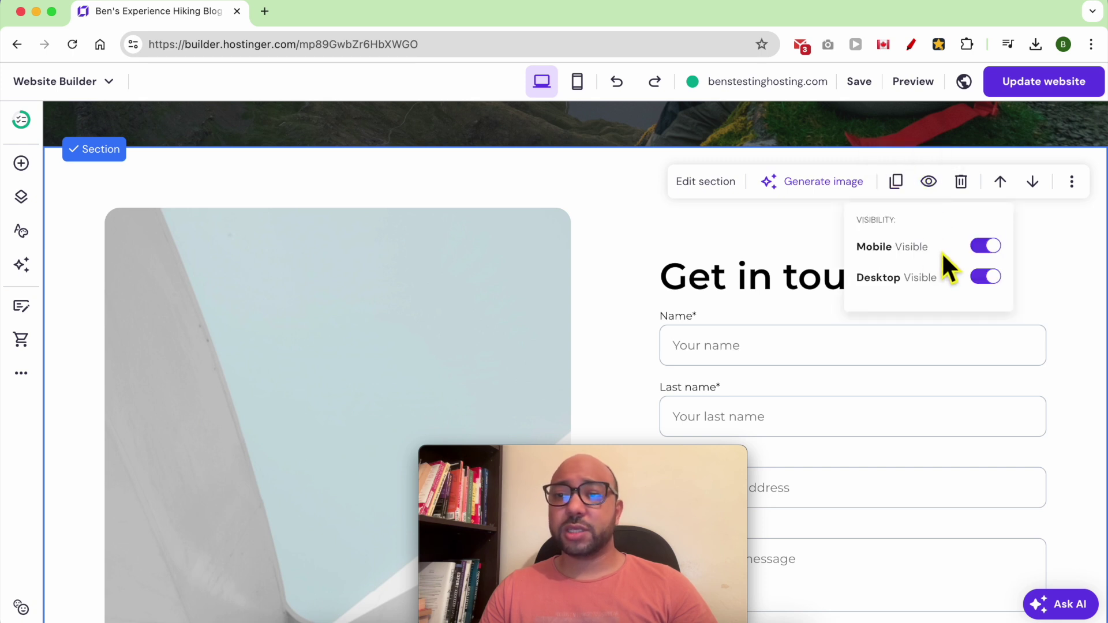
pyautogui.click(984, 246)
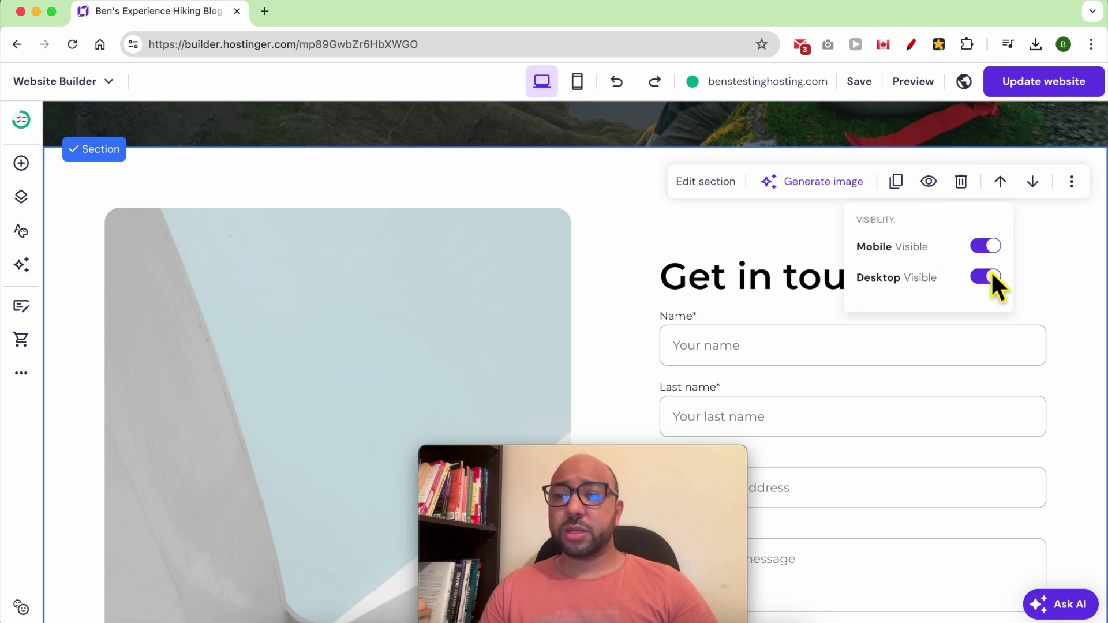
pyautogui.click(991, 275)
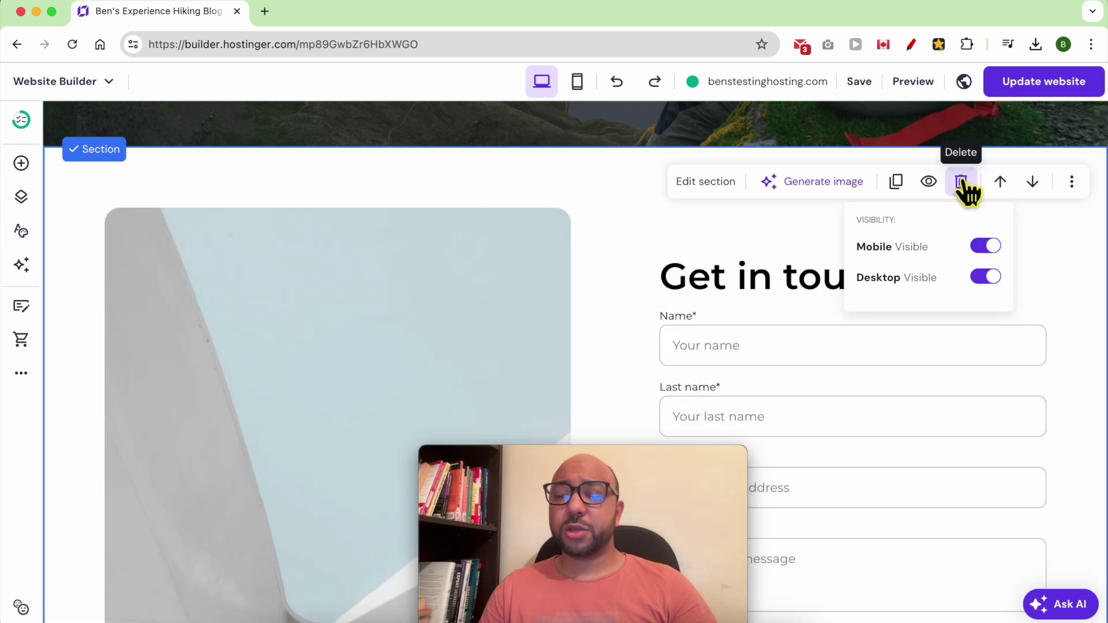
pyautogui.click(999, 183)
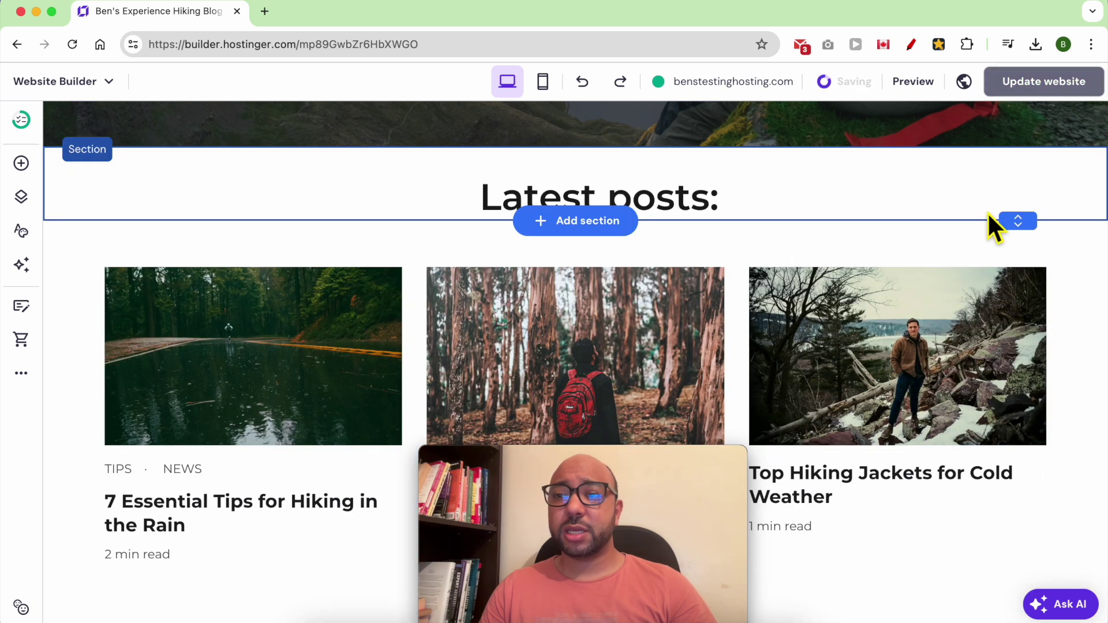
pyautogui.scroll(5, 987, 212)
pyautogui.scroll(3, 940, 272)
pyautogui.scroll(5, 903, 481)
pyautogui.scroll(2, 895, 470)
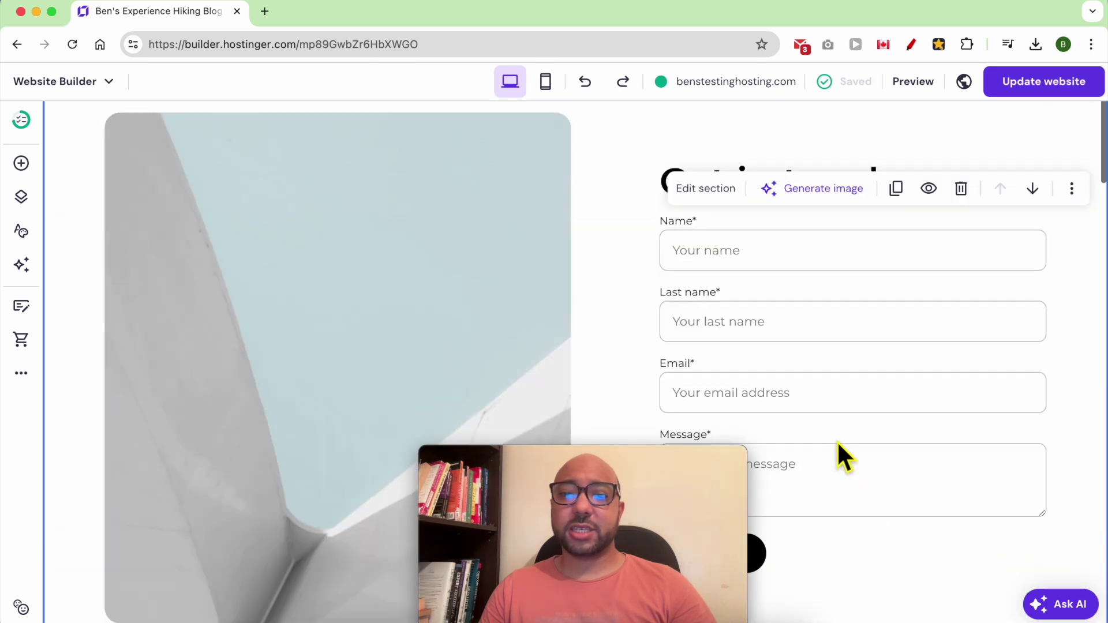
pyautogui.scroll(1, 873, 349)
pyautogui.scroll(-5, 856, 337)
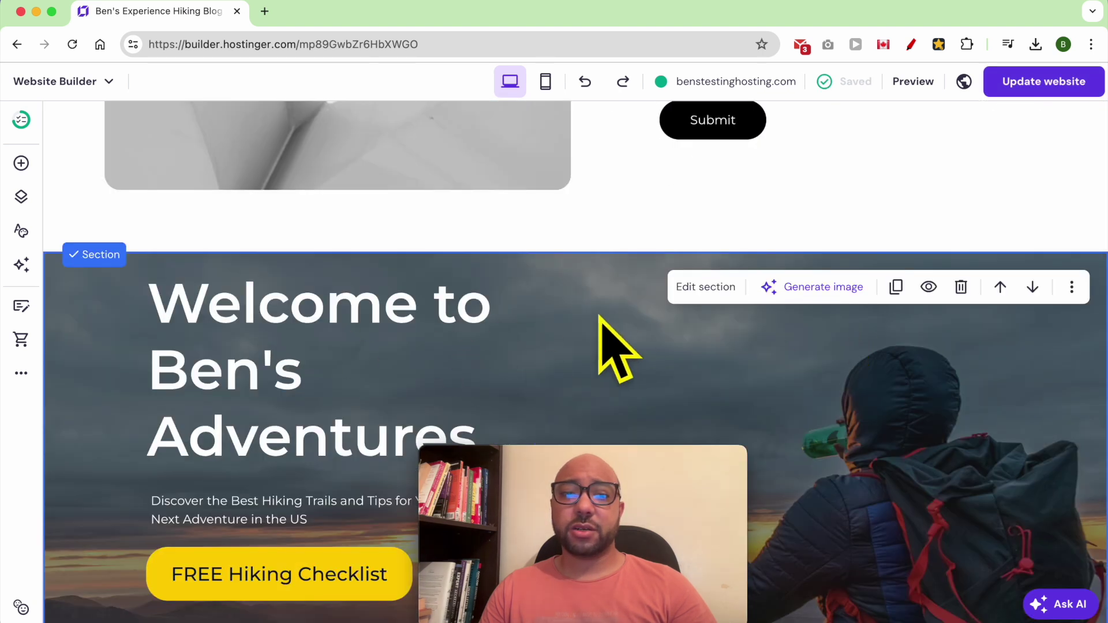
pyautogui.scroll(3, 635, 322)
pyautogui.scroll(4, 638, 327)
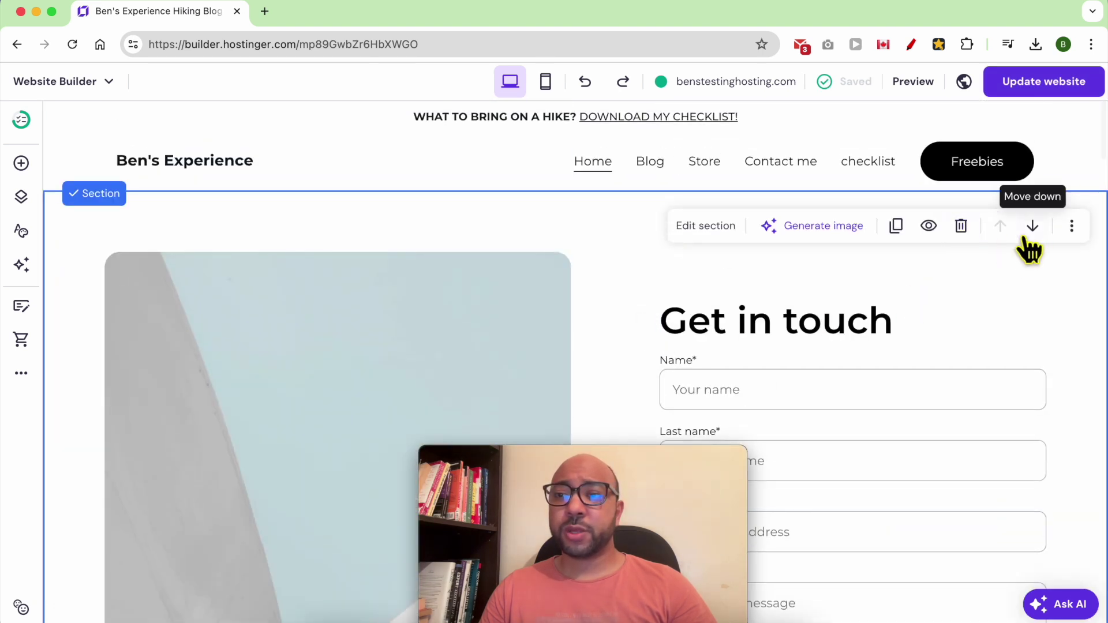
# - Copy the Get in touch section and paste it between the Latest posts heading and the post list
pyautogui.click(1072, 227)
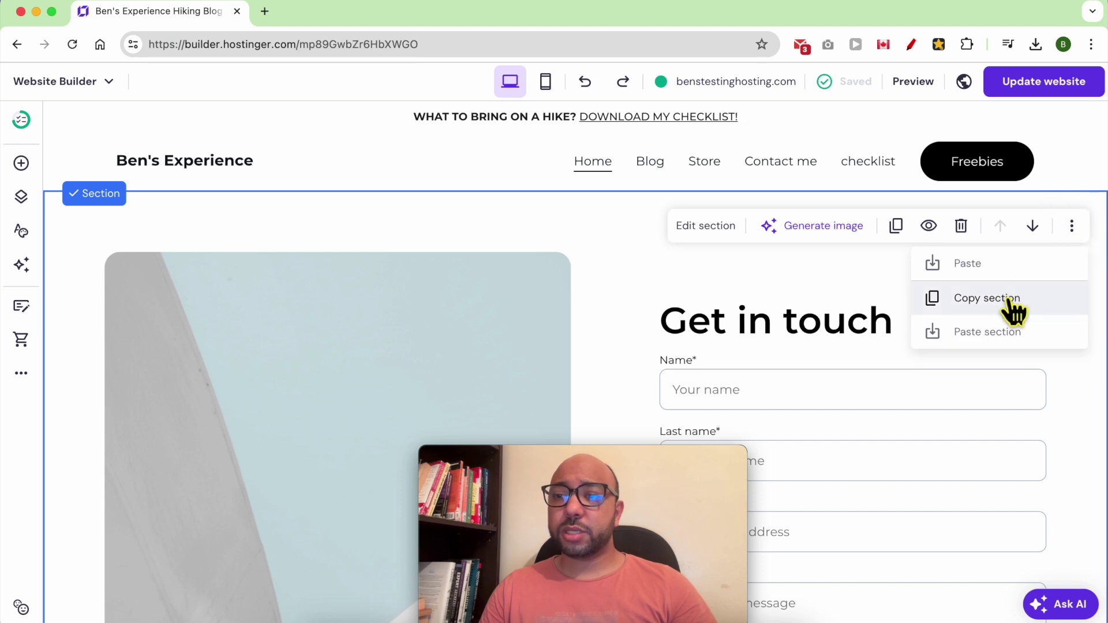
pyautogui.click(1031, 303)
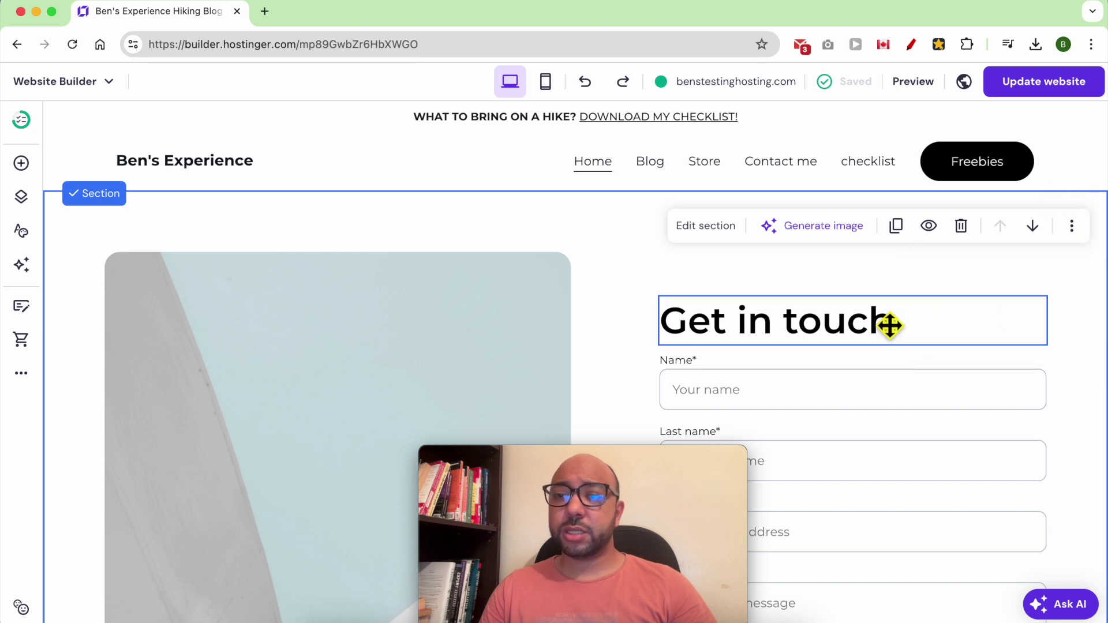
pyautogui.scroll(-5, 890, 324)
pyautogui.scroll(-3, 887, 325)
pyautogui.scroll(-5, 887, 316)
pyautogui.scroll(-3, 978, 313)
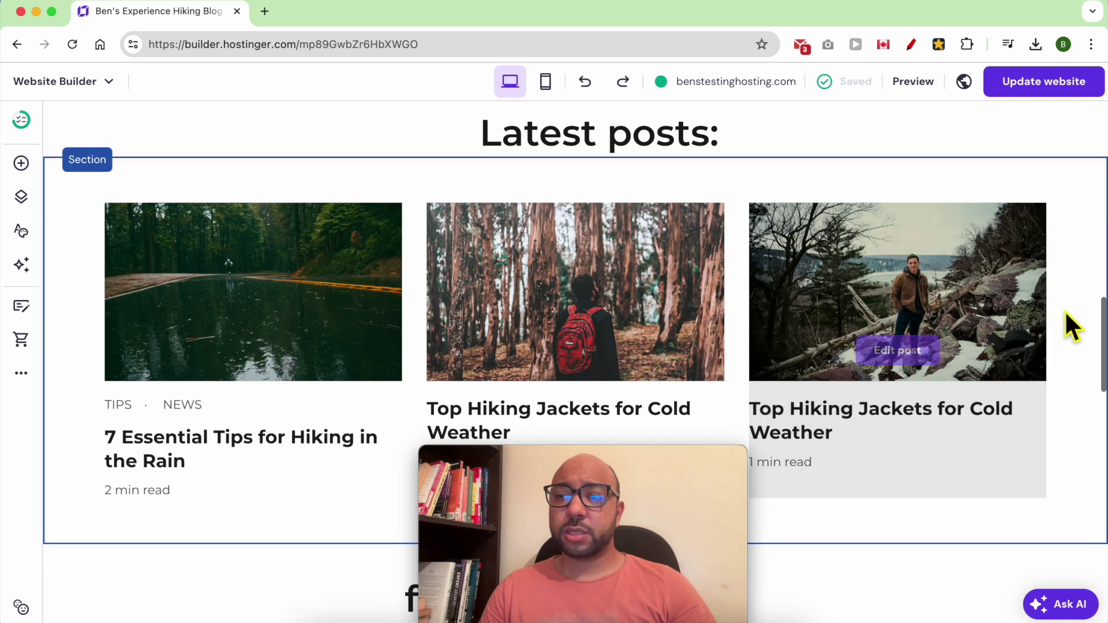
pyautogui.click(1071, 138)
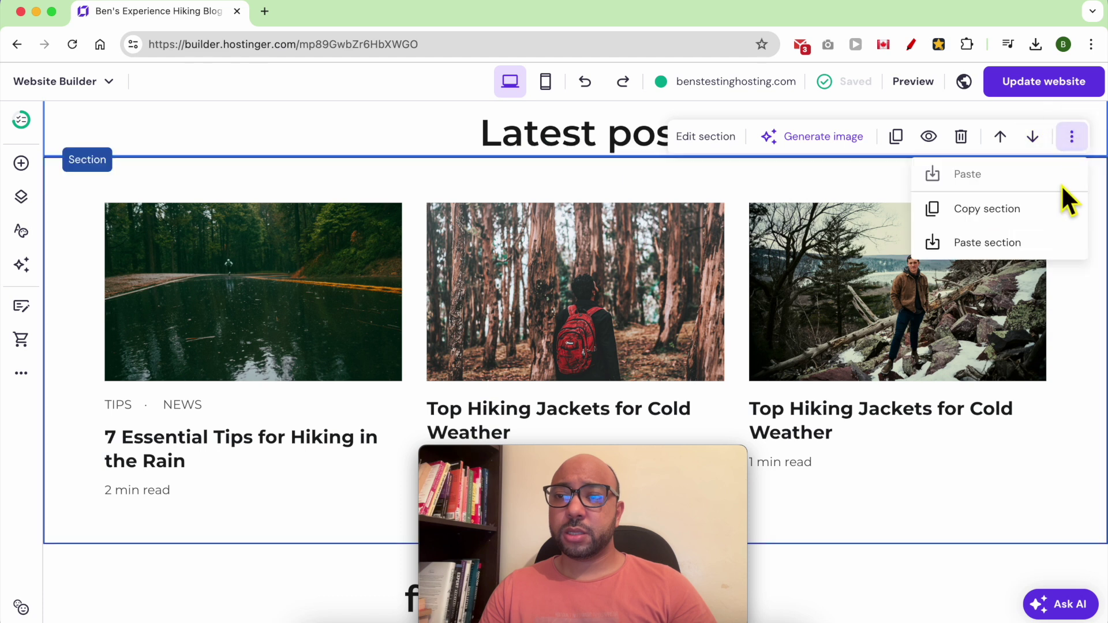
pyautogui.click(987, 243)
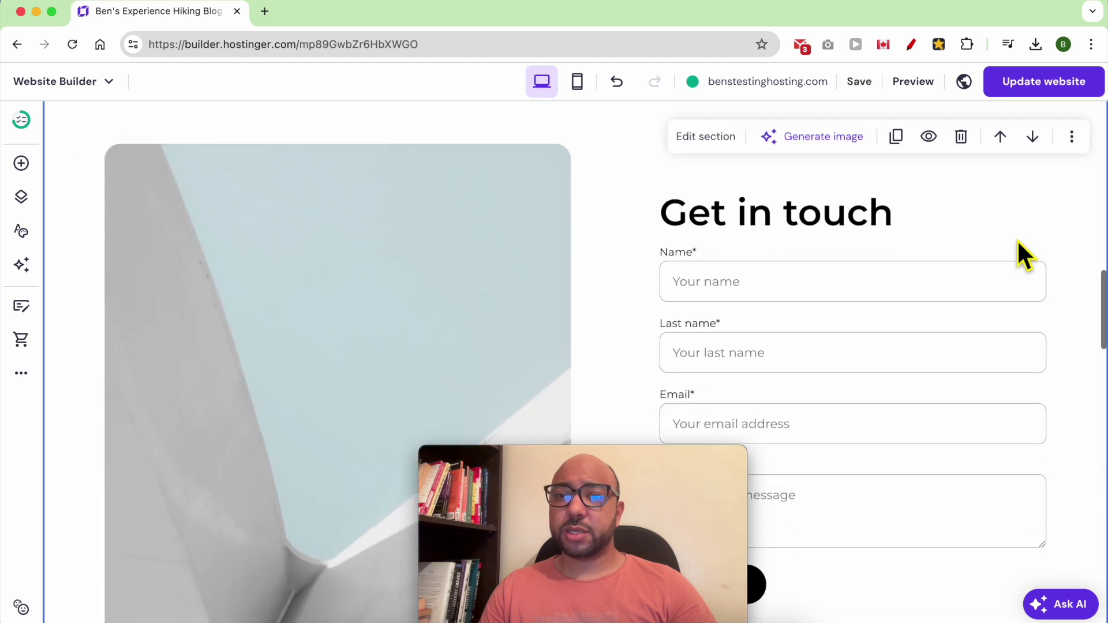
pyautogui.scroll(3, 1021, 261)
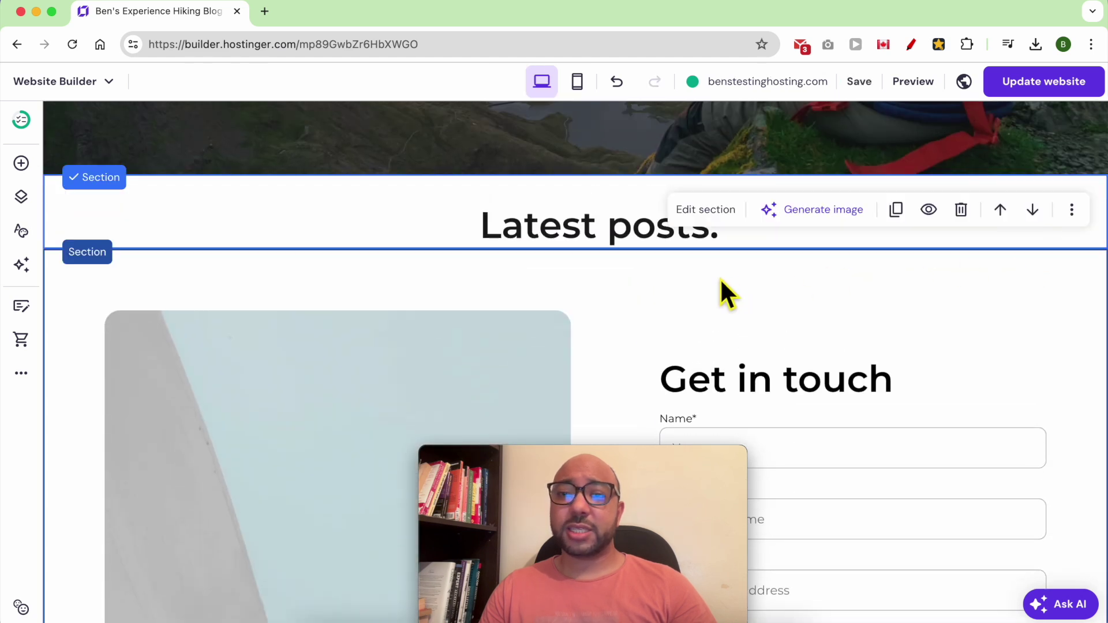
pyautogui.click(610, 239)
pyautogui.scroll(-6, 667, 303)
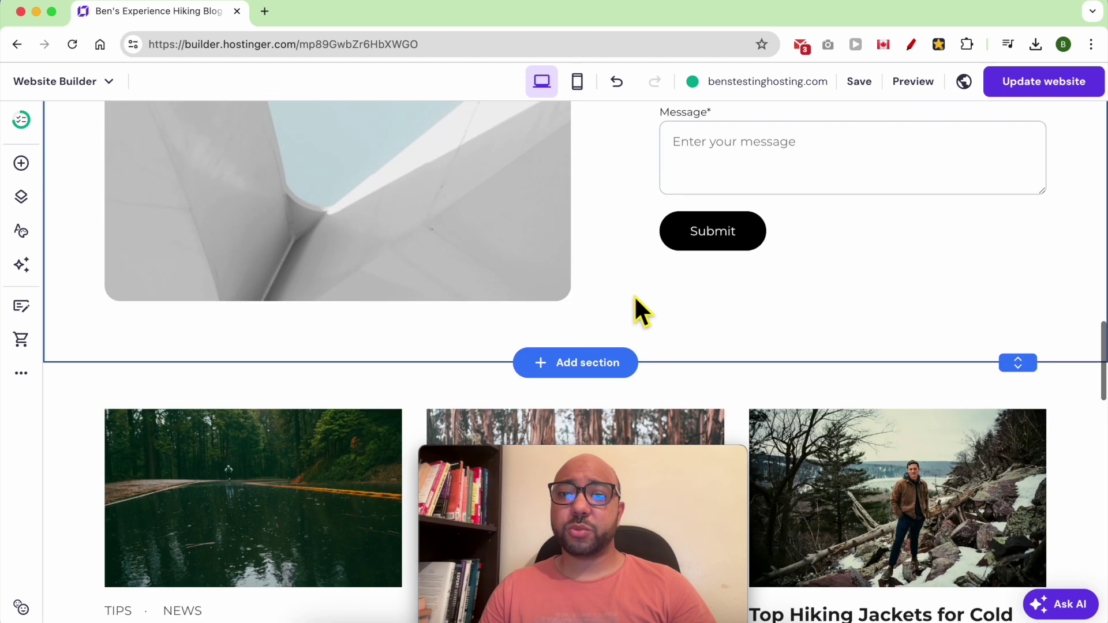
pyautogui.click(704, 378)
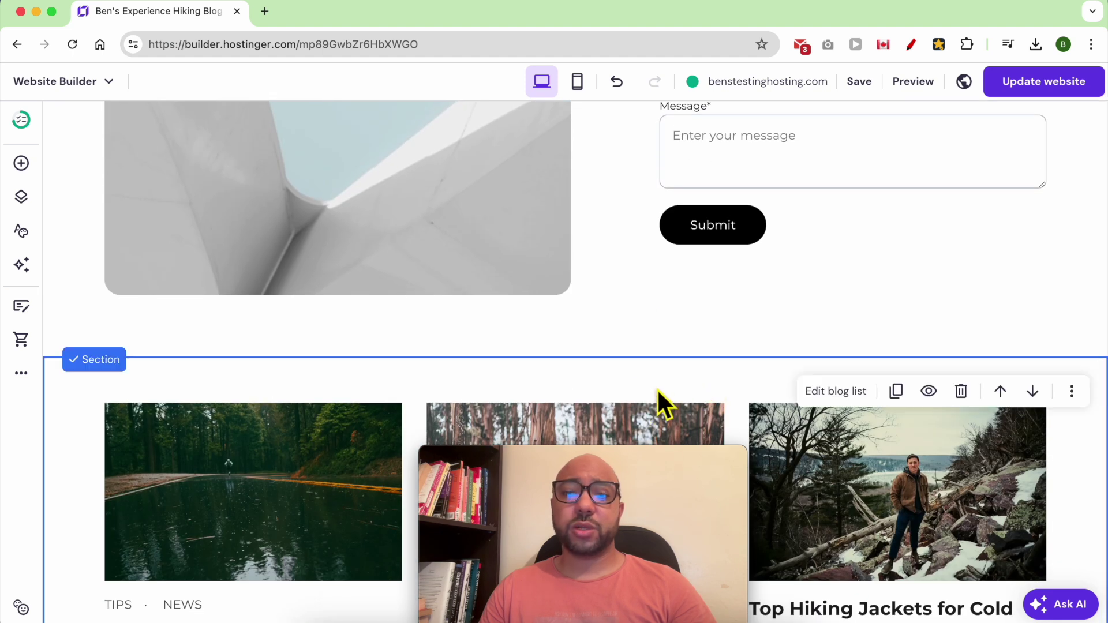